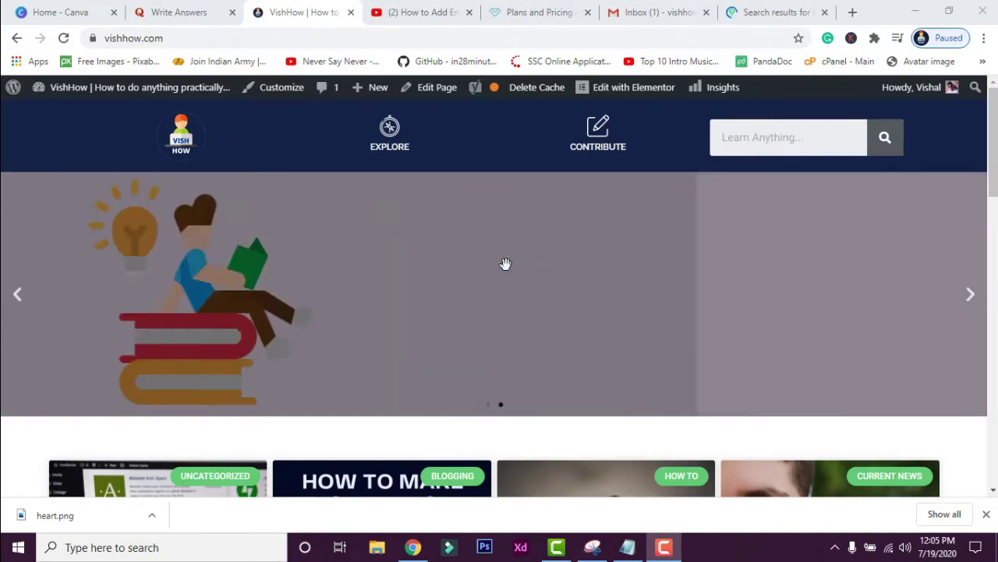
Step: Scroll through the VishHow homepage
scroll(506, 263, "down", 10)
scroll(505, 263, "up", 10)
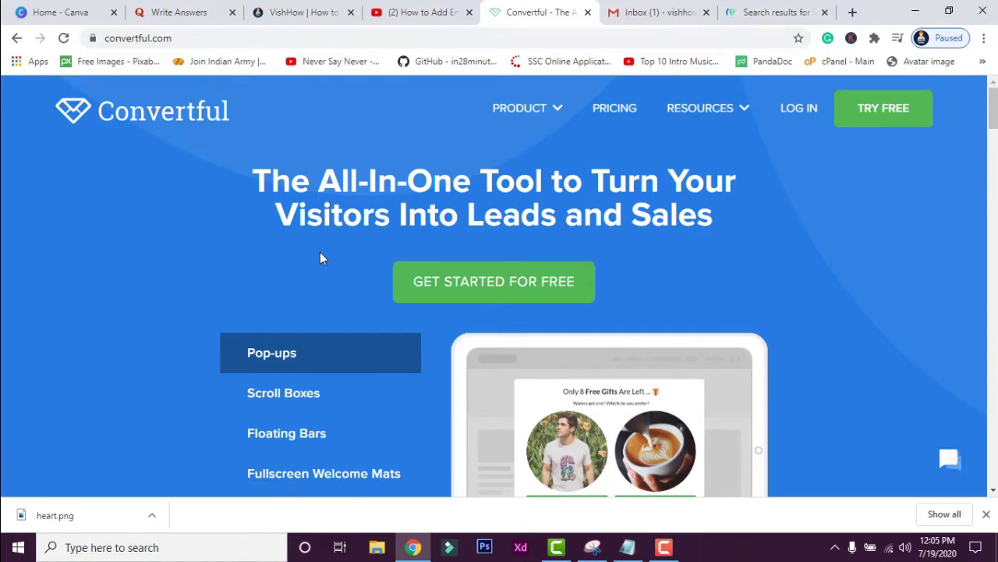
Step: Open Convertful's pricing page and review the Free, Marketer, Pro and Agency plans
left_click(883, 117)
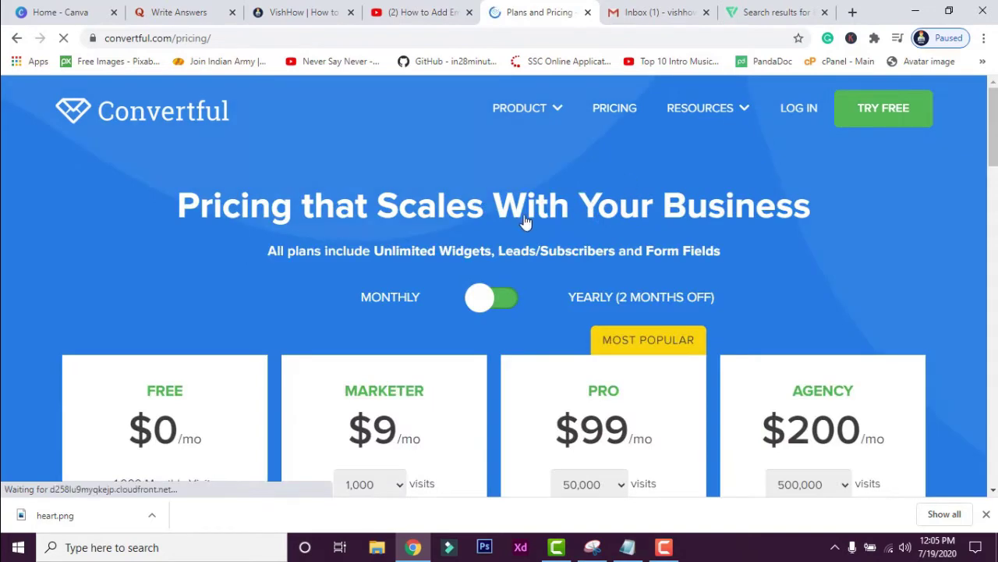
scroll(522, 220, "down", 3)
scroll(523, 222, "up", 2)
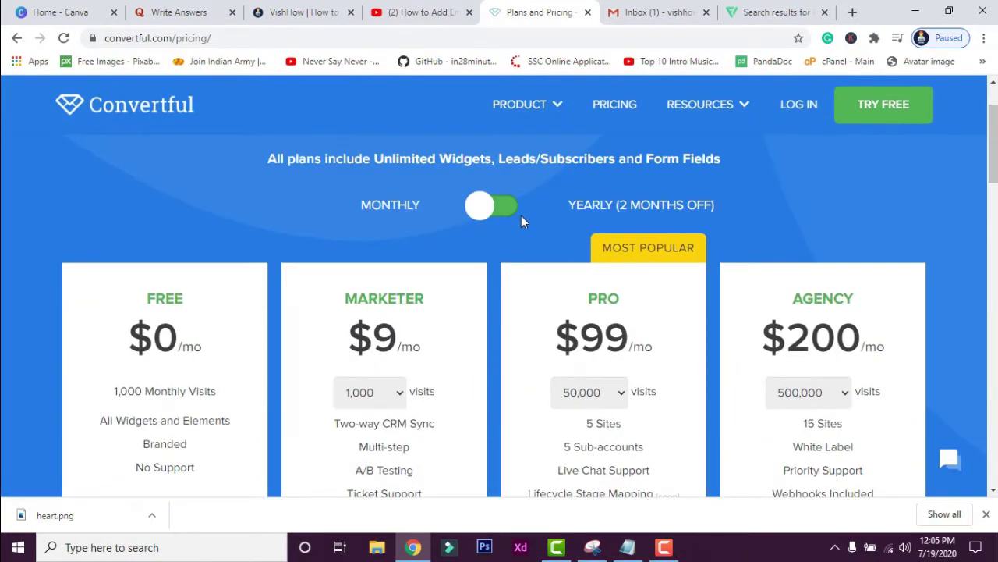
scroll(521, 221, "down", 1)
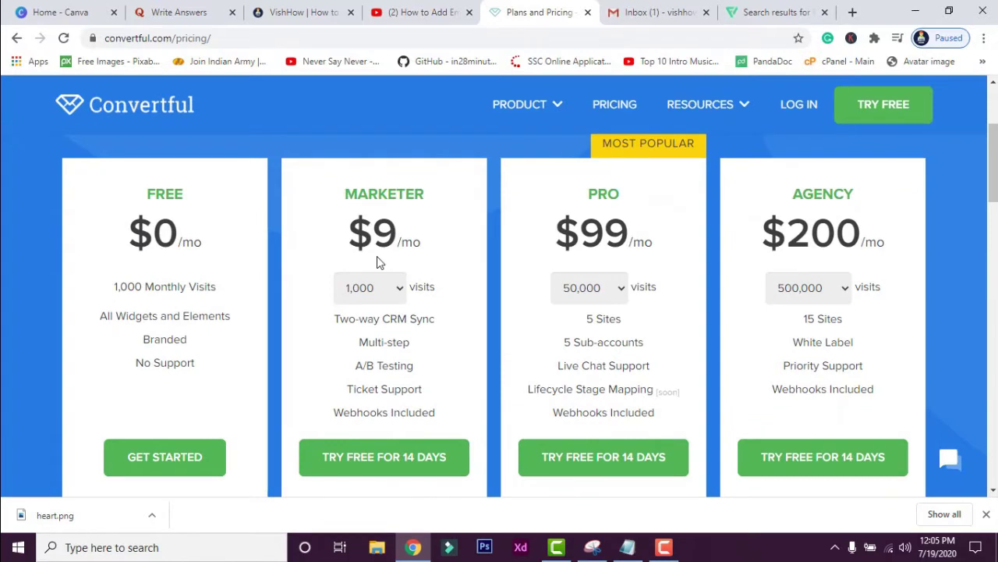
scroll(379, 262, "up", 1)
scroll(378, 262, "down", 2)
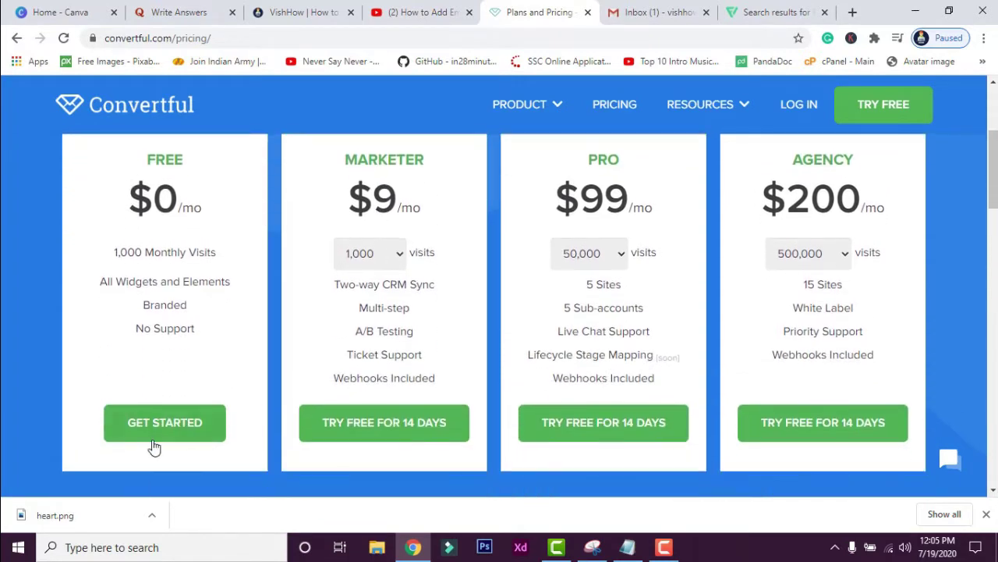
Step: Start the Free plan sign-up and submit a Gmail address to create the account
left_click(166, 429)
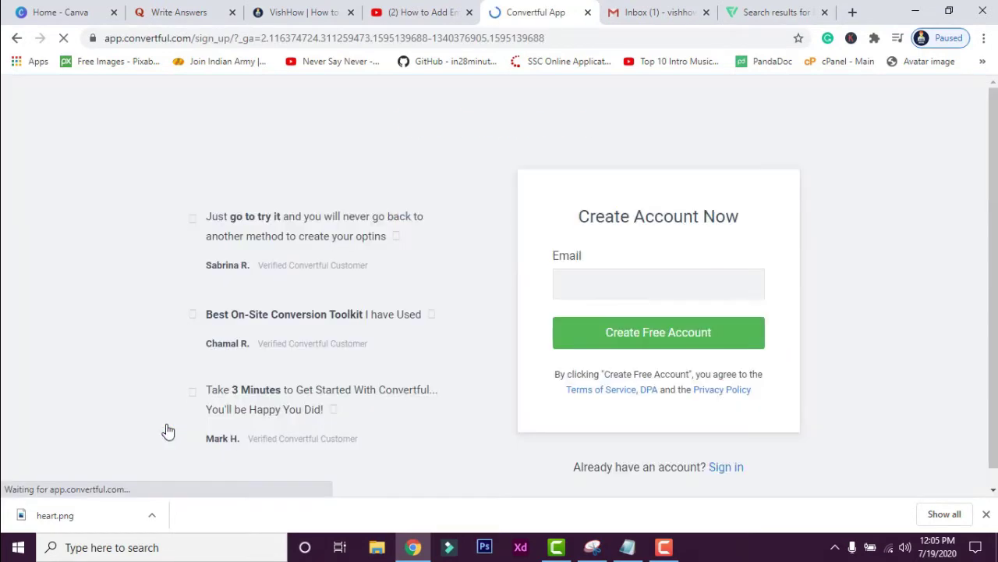
left_click(608, 290)
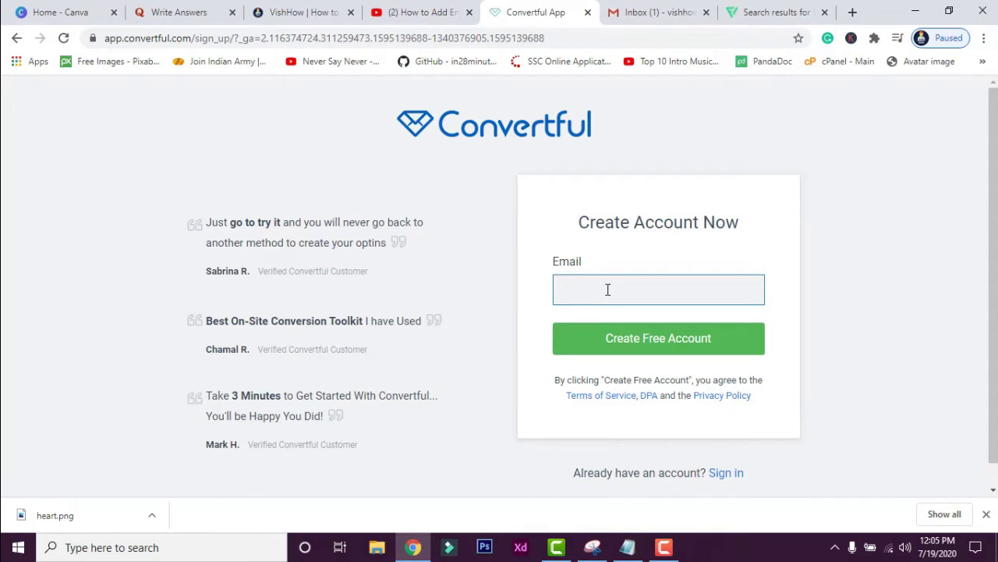
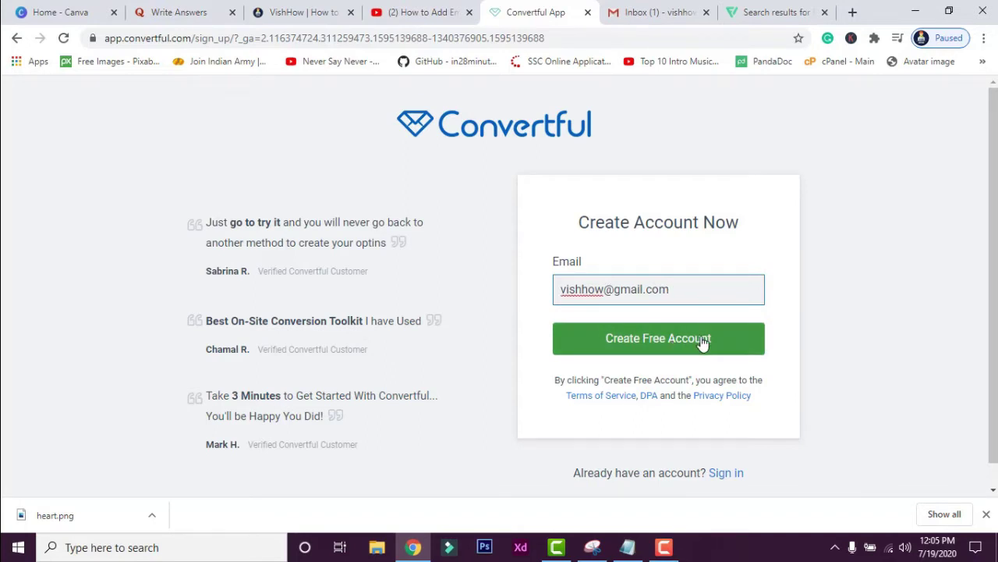
left_click(704, 344)
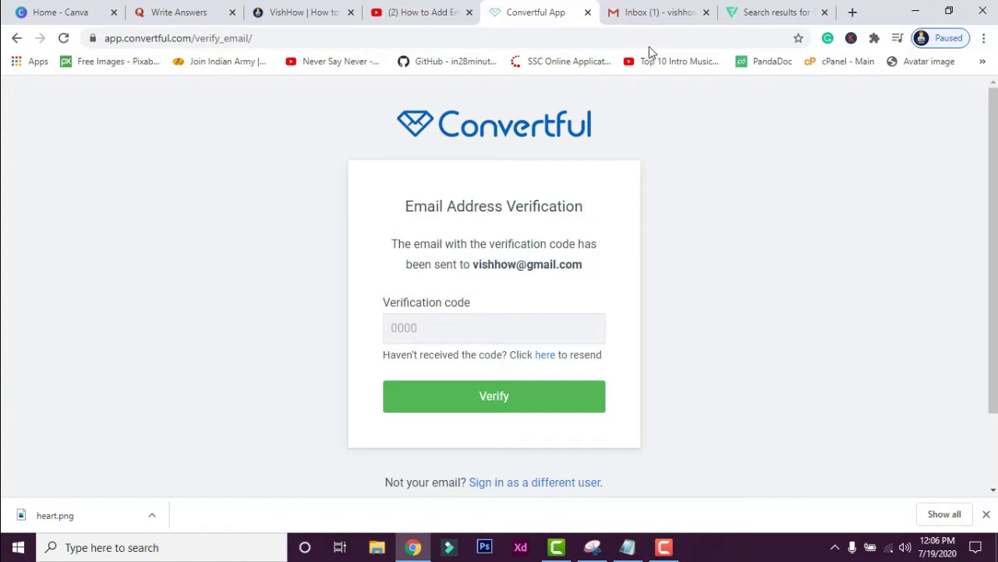
Step: In Gmail, refresh the inbox, open Convertful's sign-up email and copy its verification code
left_click(658, 10)
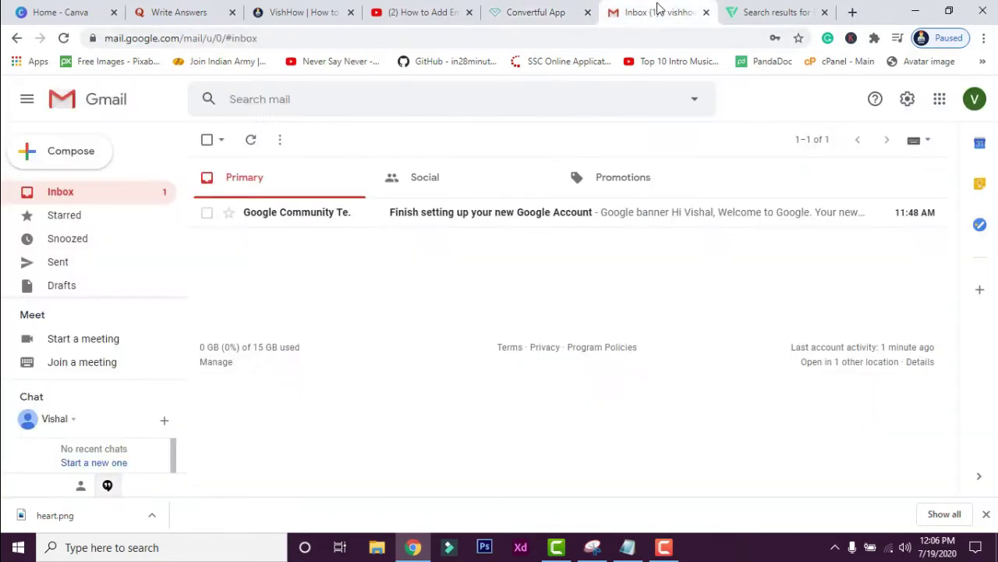
left_click(251, 150)
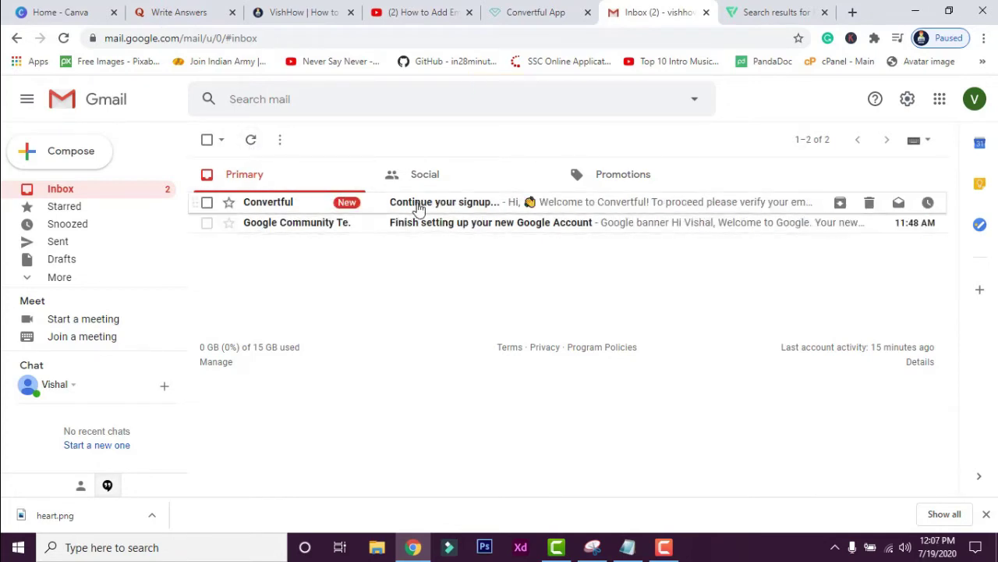
left_click(419, 209)
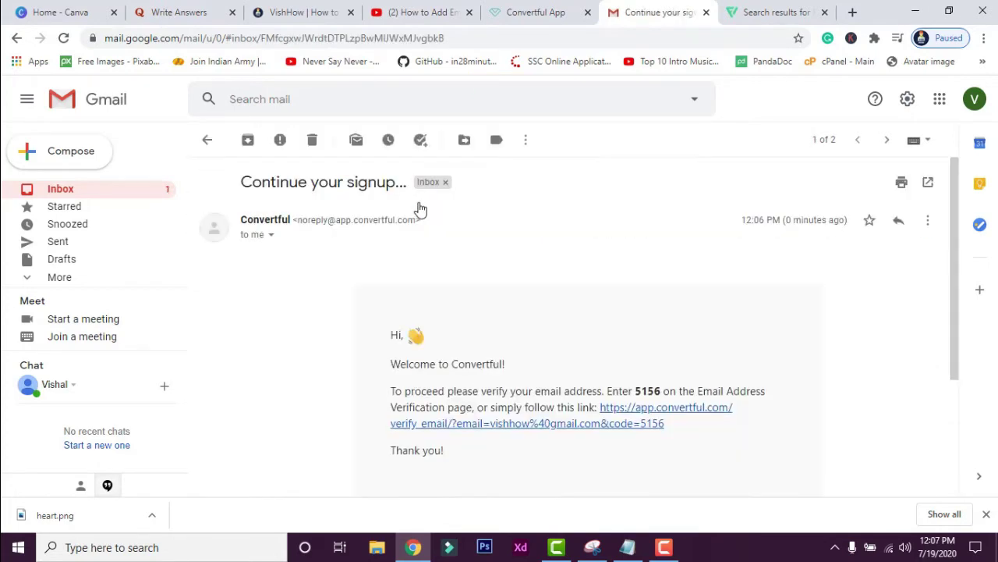
scroll(417, 208, "down", 1)
scroll(653, 310, "up", 1)
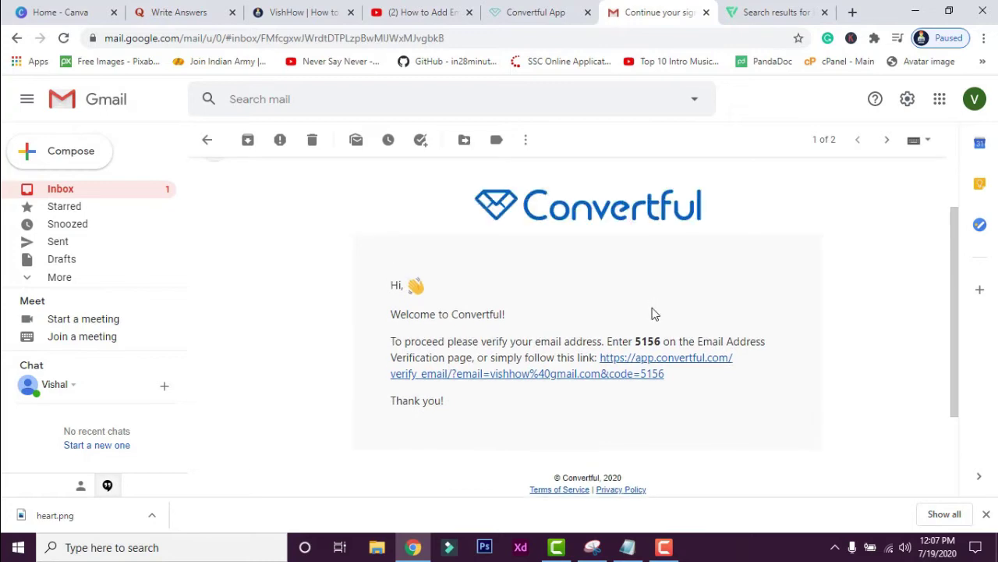
double_click(650, 340)
right_click(653, 343)
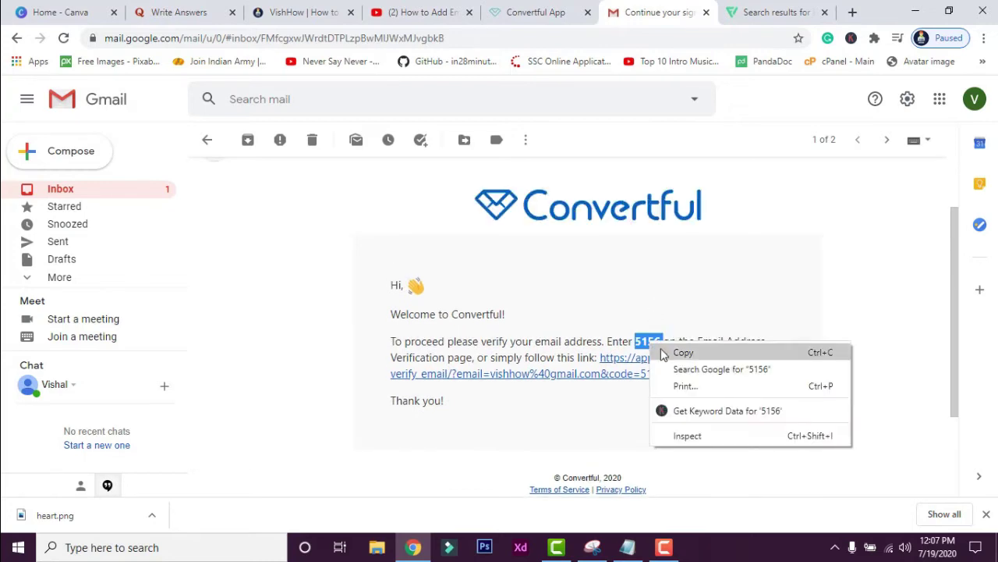
left_click(672, 351)
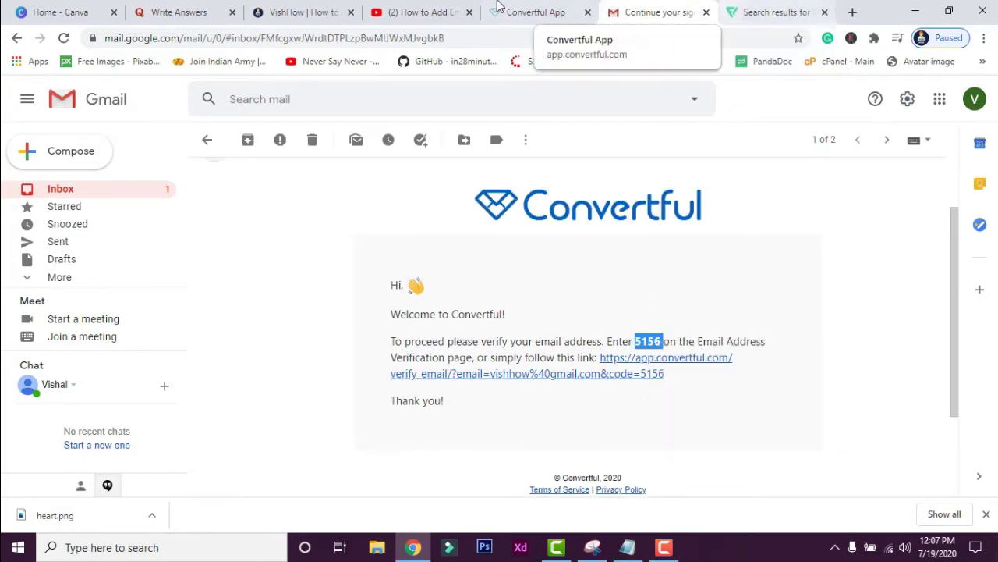
Step: Paste the copied verification code into Convertful and verify the email
left_click(557, 10)
left_click(495, 318)
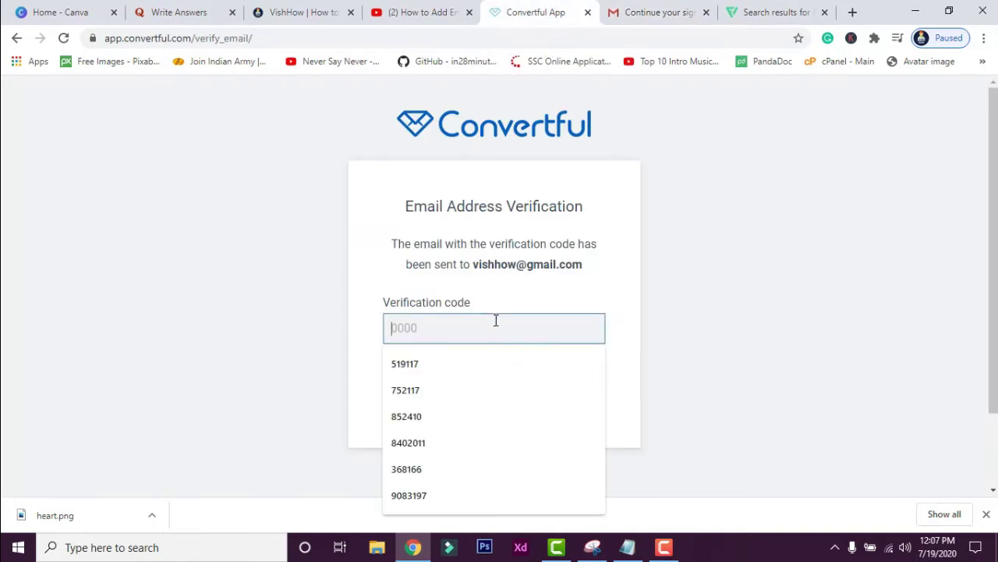
right_click(498, 328)
left_click(571, 207)
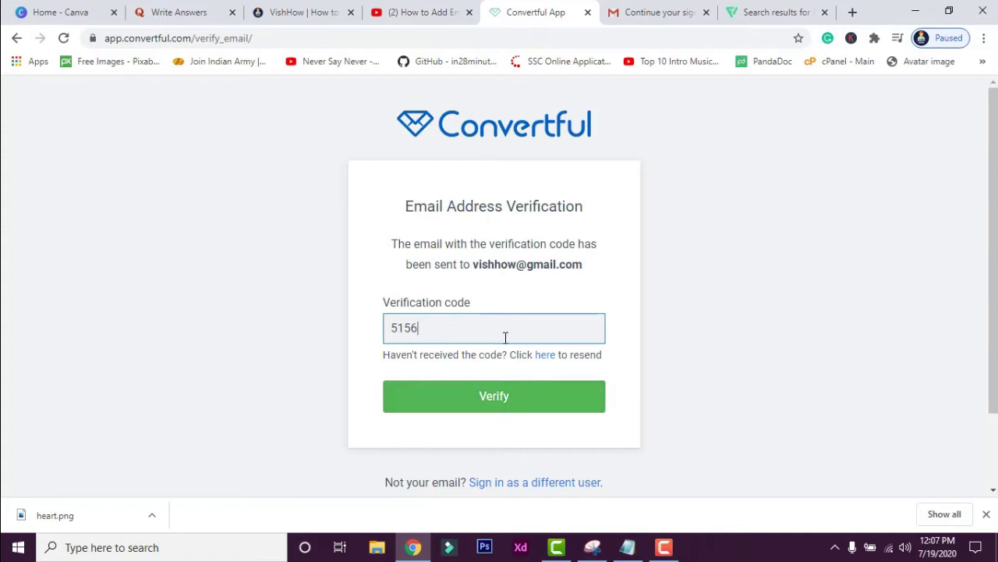
left_click(513, 396)
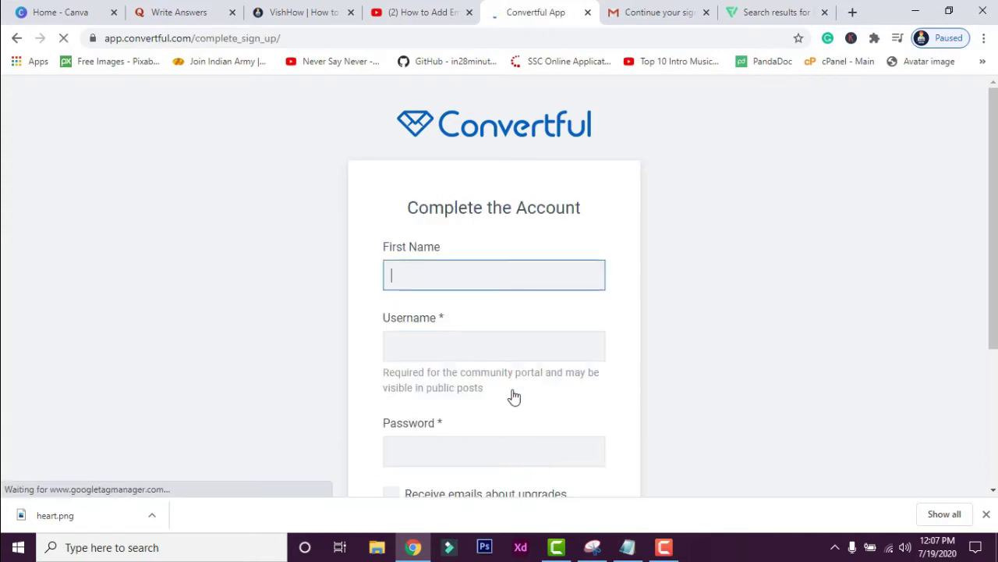
Step: Fill in first name, username and password, opt in to offer emails, and continue
type("V")
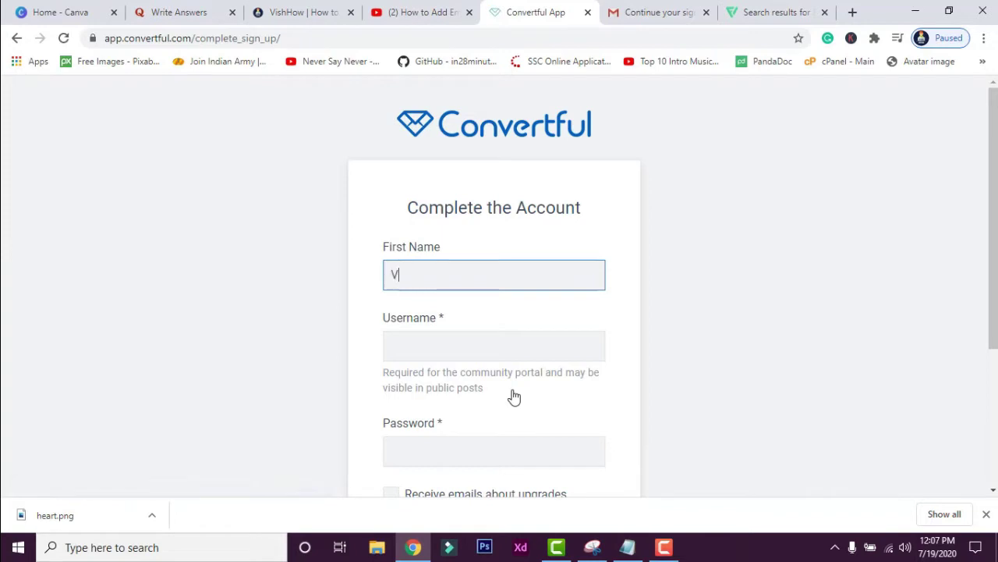
type("ishal")
key("Tab")
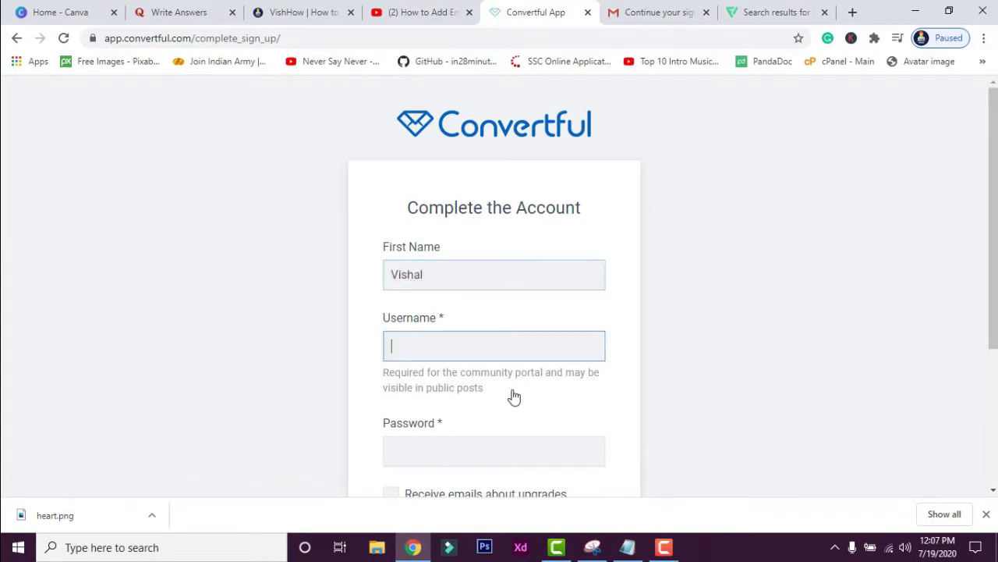
type("vishhow")
key("Tab")
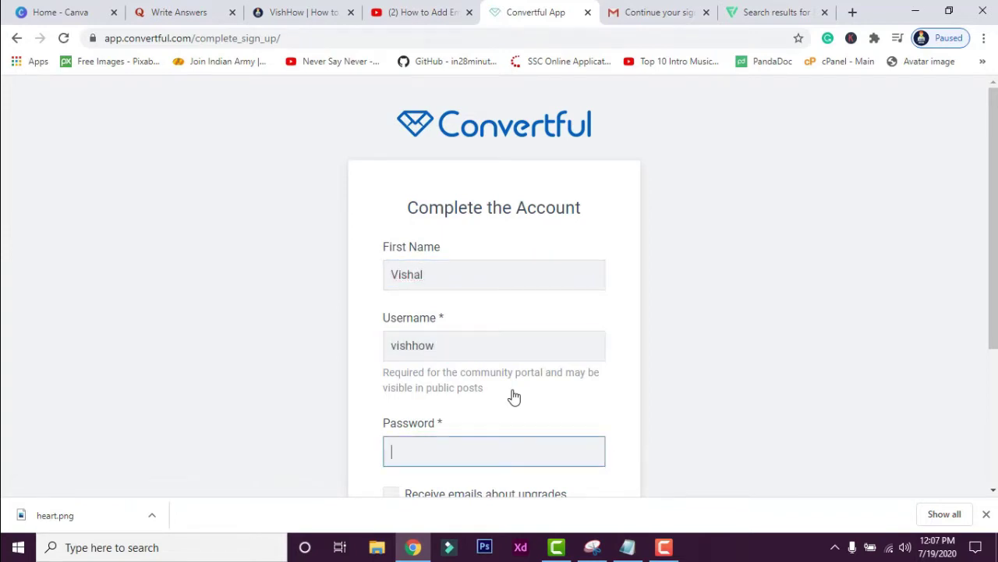
type("v")
left_click(514, 397)
scroll(514, 397, "down", 3)
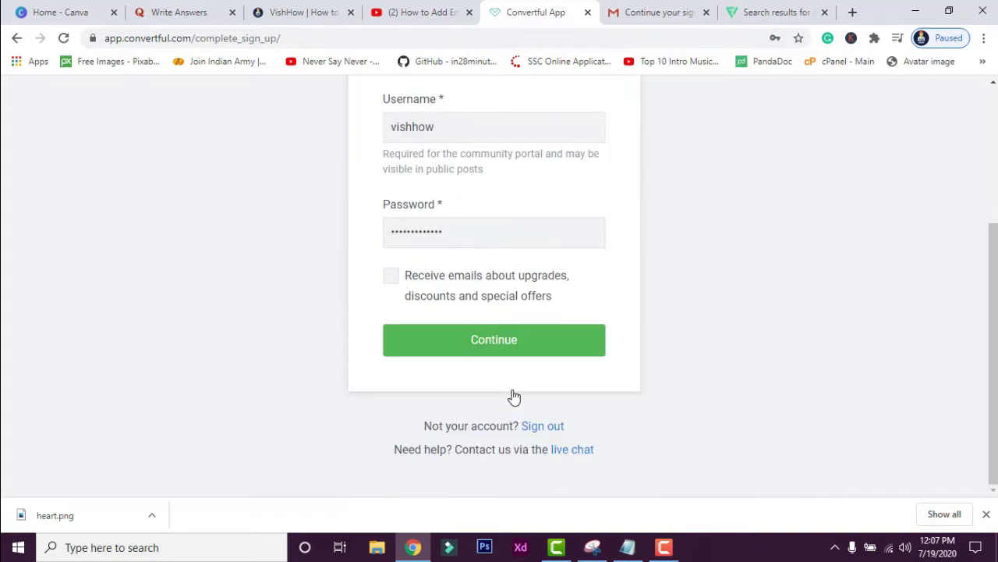
left_click(393, 284)
left_click(476, 339)
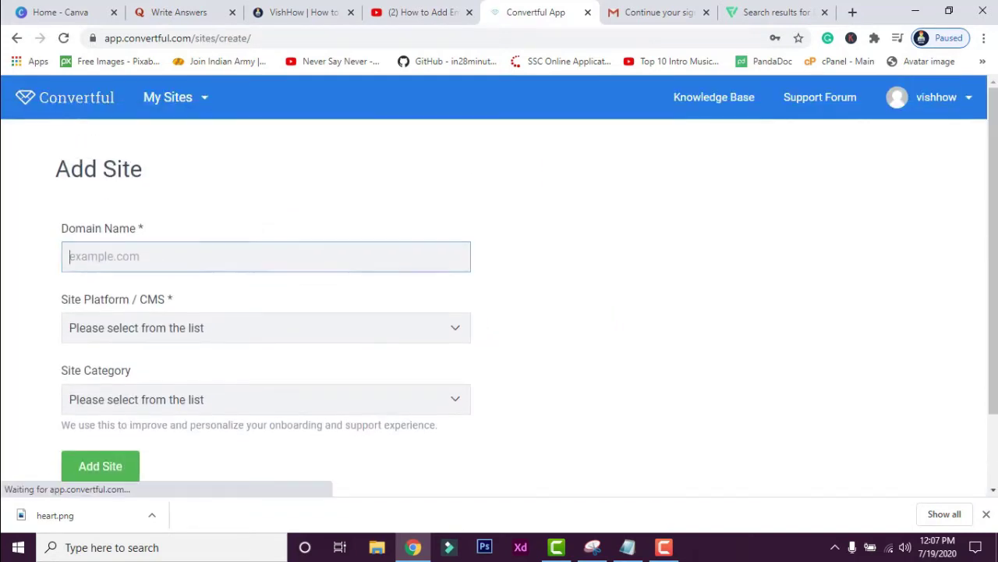
left_click(308, 11)
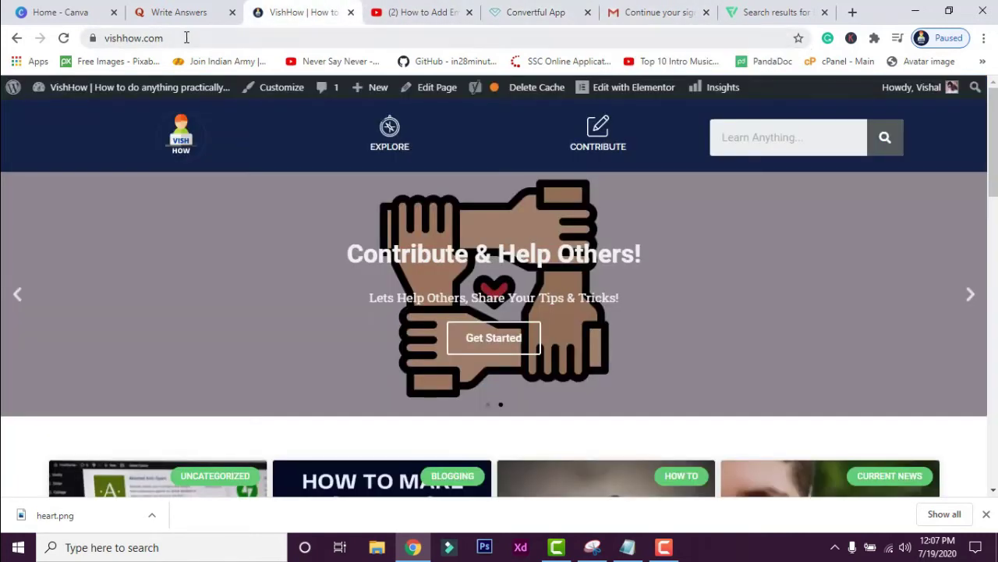
left_click(184, 37)
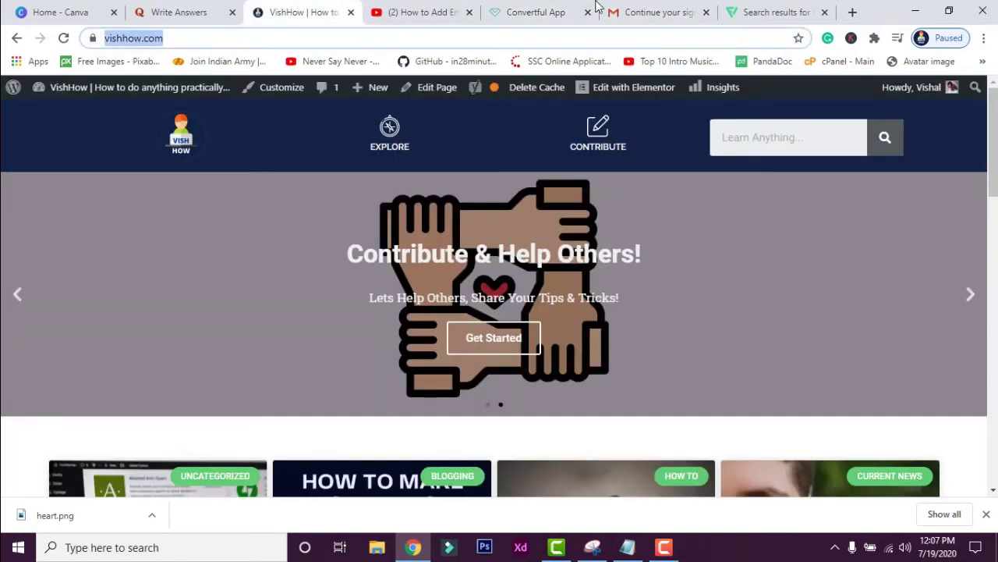
left_click(523, 9)
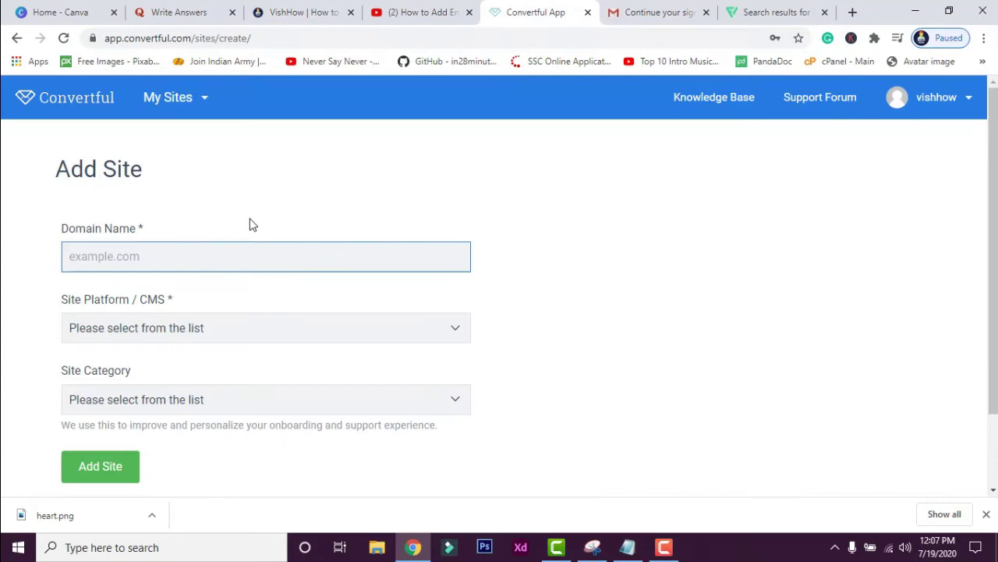
key("ctrl+v")
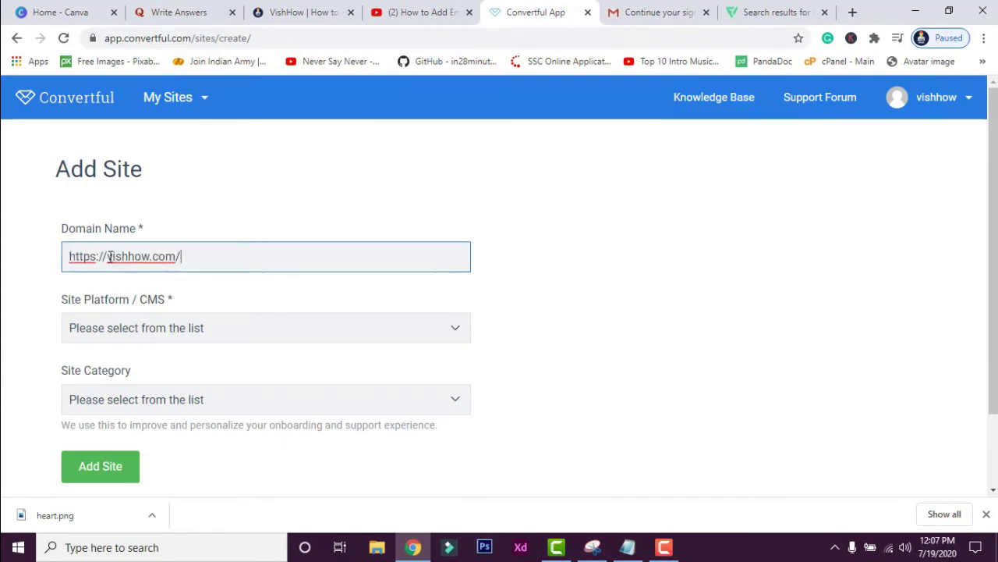
left_click_drag(106, 256, 53, 256)
key("BackSpace")
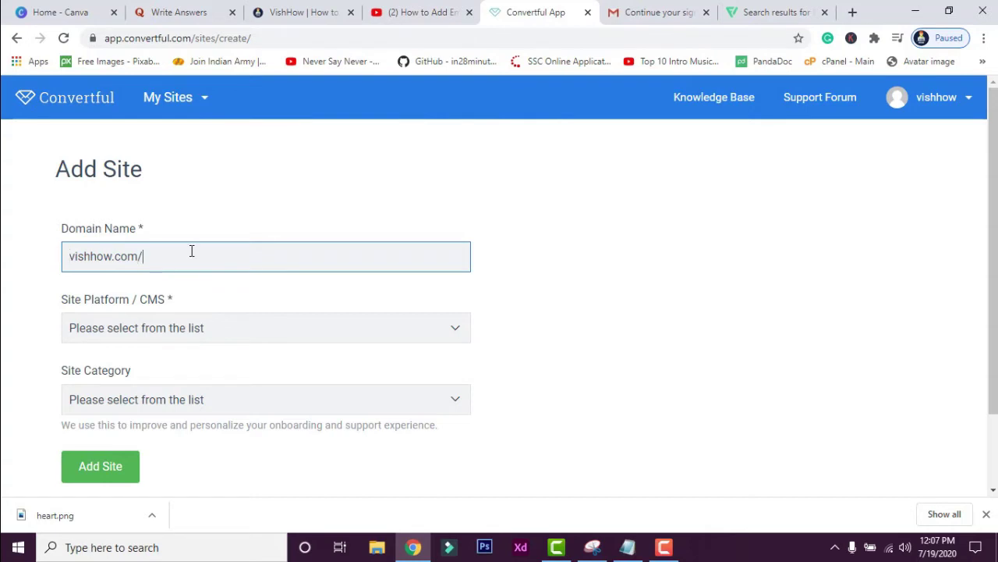
key("BackSpace")
left_click(8, 292)
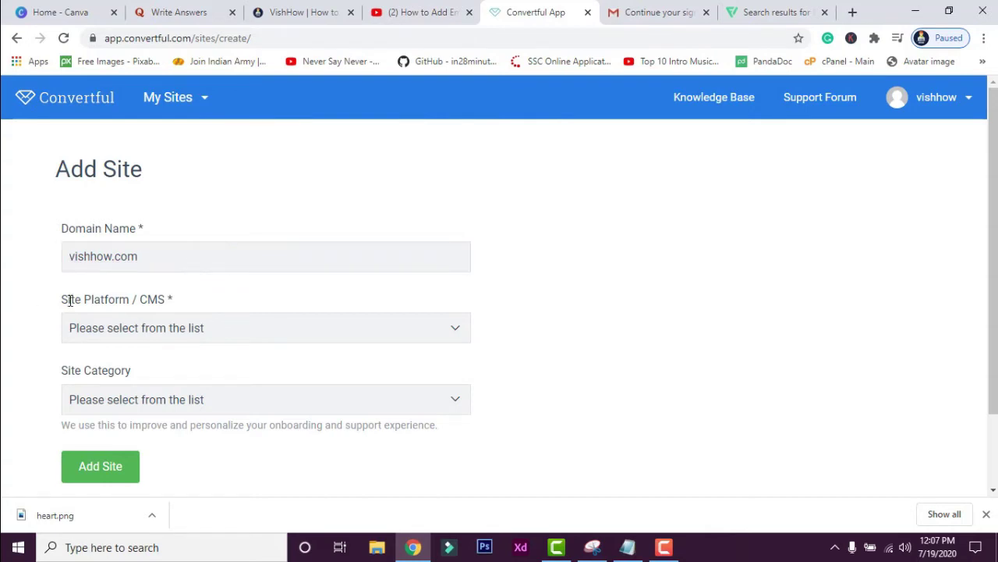
Step: Set platform to WordPress and category to Blog / Magazine / Media, then add the site
left_click(100, 330)
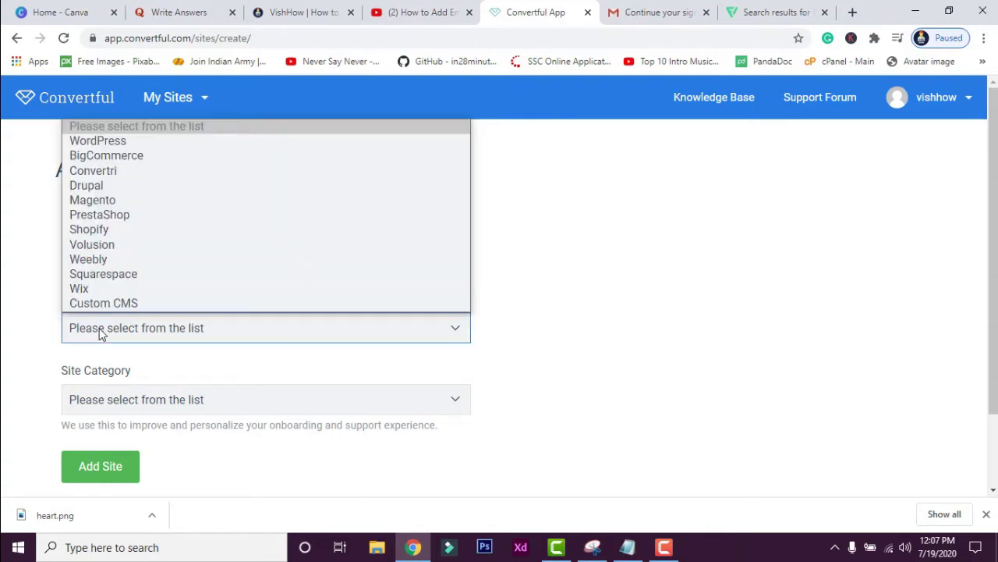
left_click(122, 145)
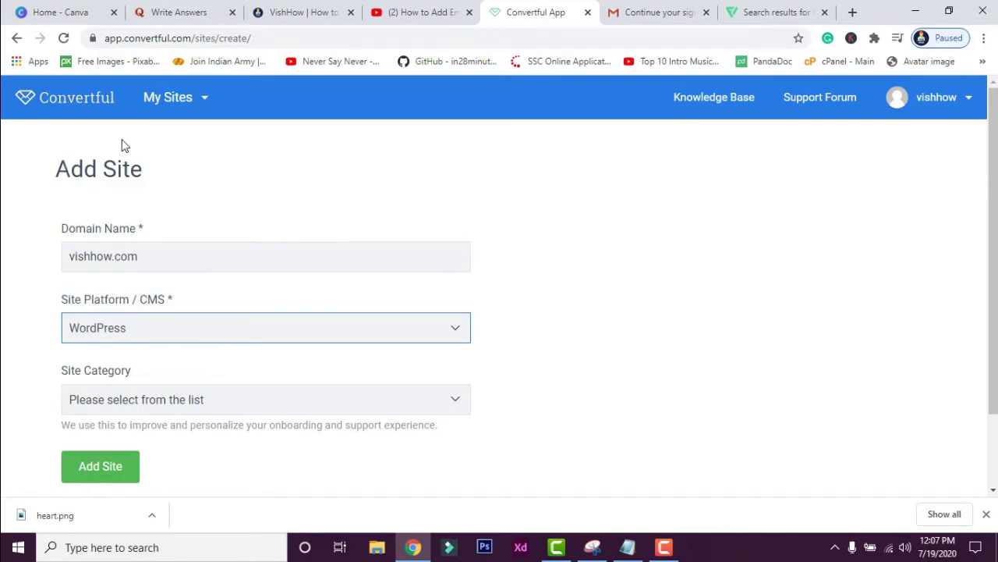
left_click(144, 408)
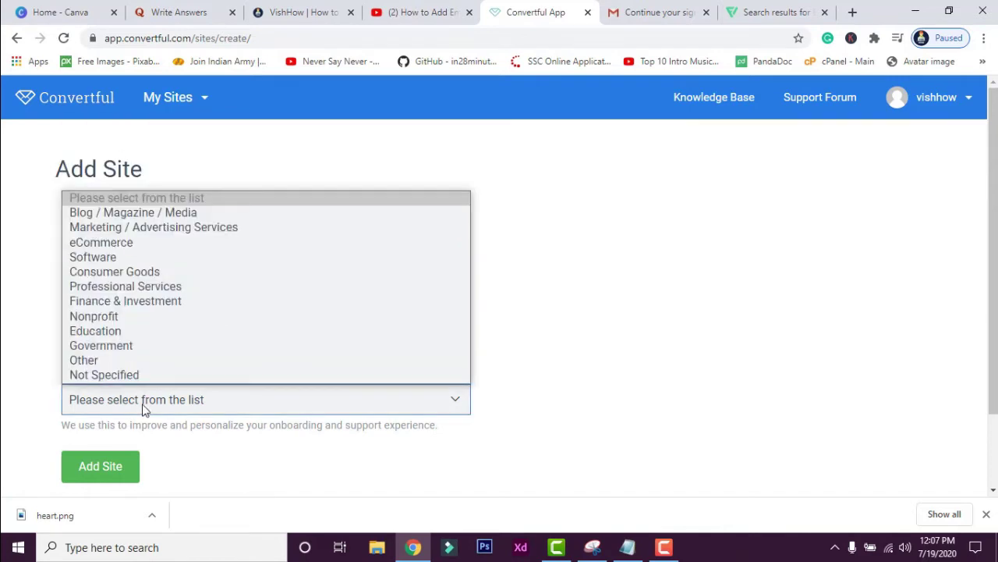
left_click(135, 218)
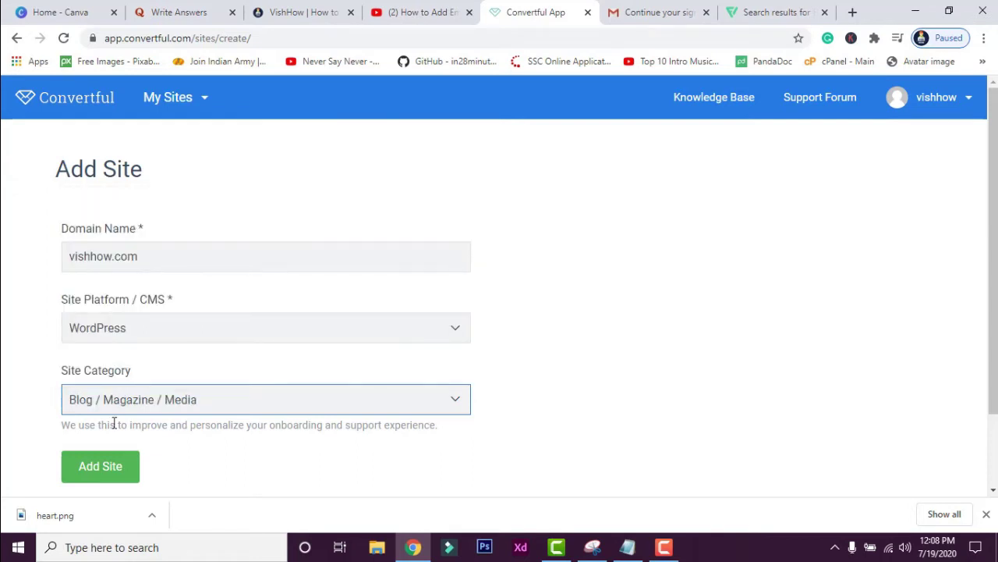
left_click(117, 460)
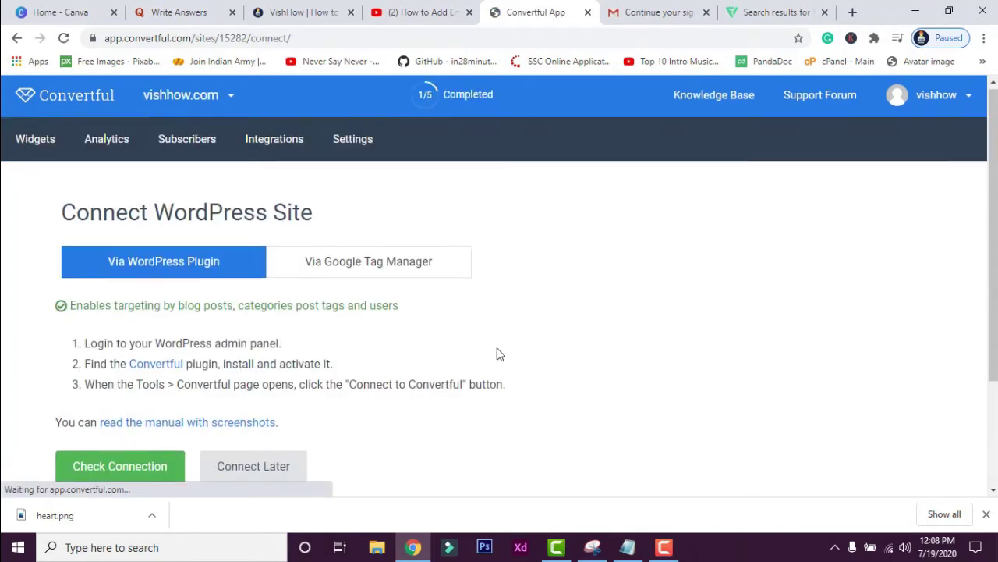
Step: Read the Via WordPress Plugin connection steps, then return to the VishHow site
scroll(499, 355, "down", 1)
scroll(500, 355, "down", 1)
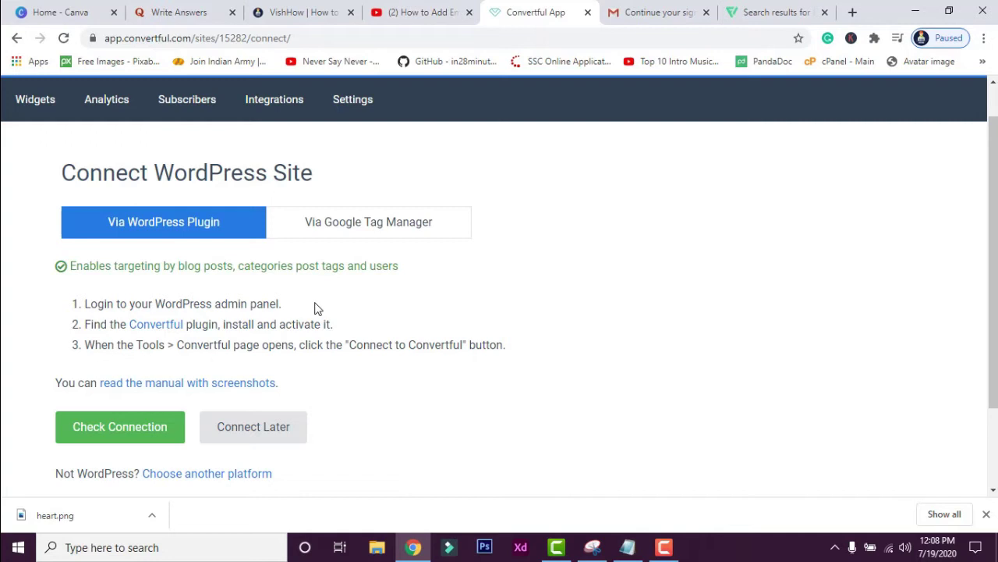
left_click(350, 7)
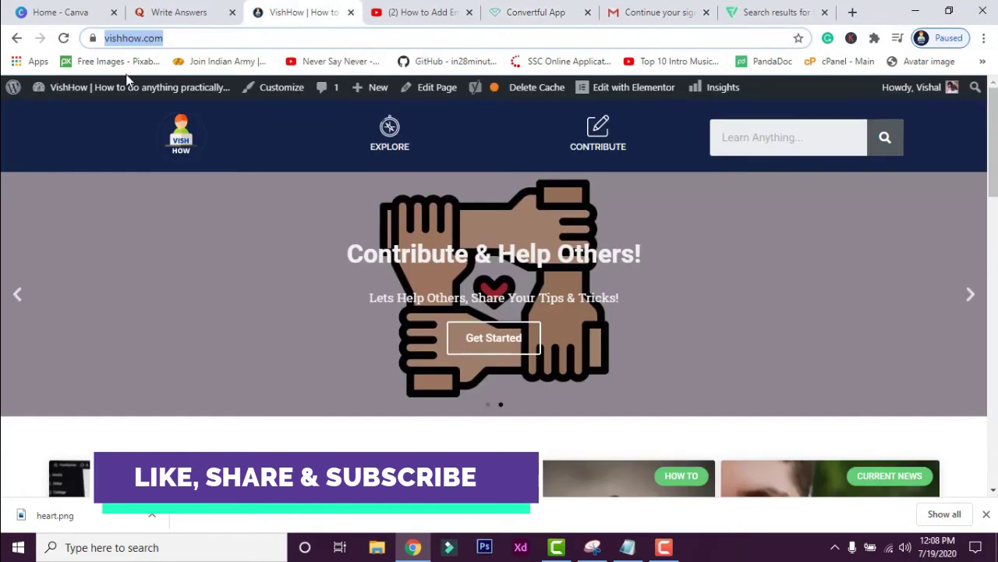
Step: Go from the WordPress dashboard to Plugins > Add New
mouse_move(132, 86)
left_click(66, 115)
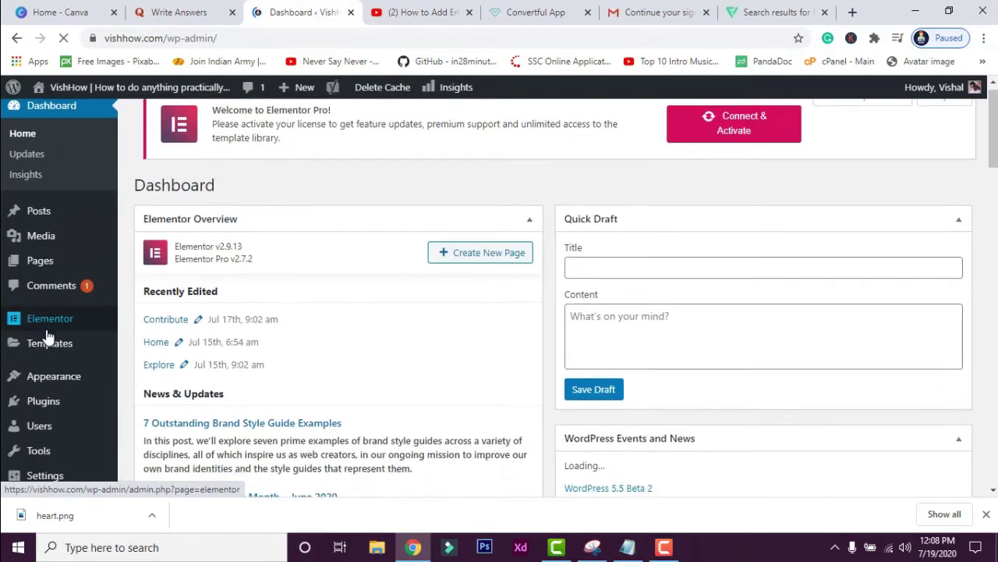
scroll(58, 273, "down", 2)
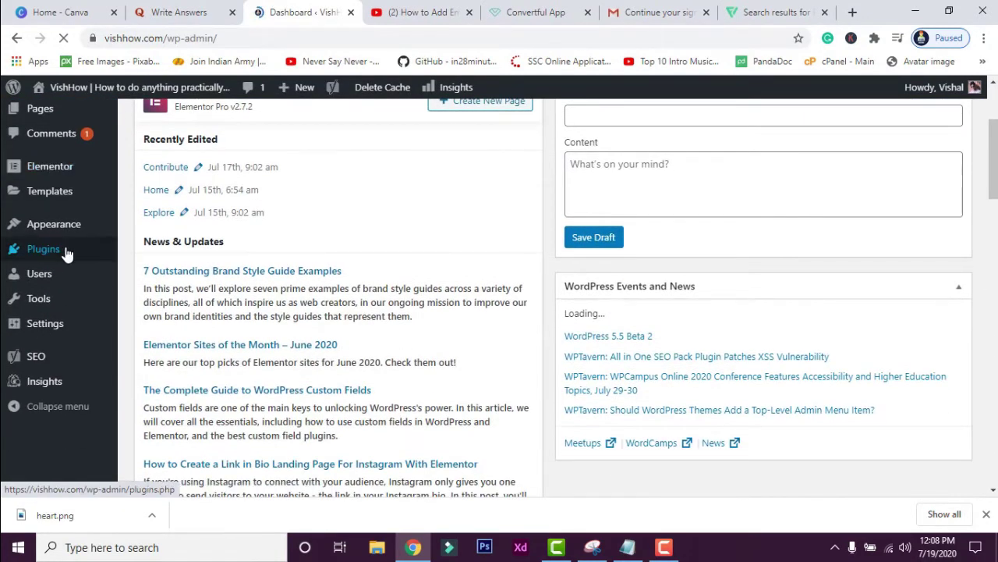
scroll(67, 250, "up", 1)
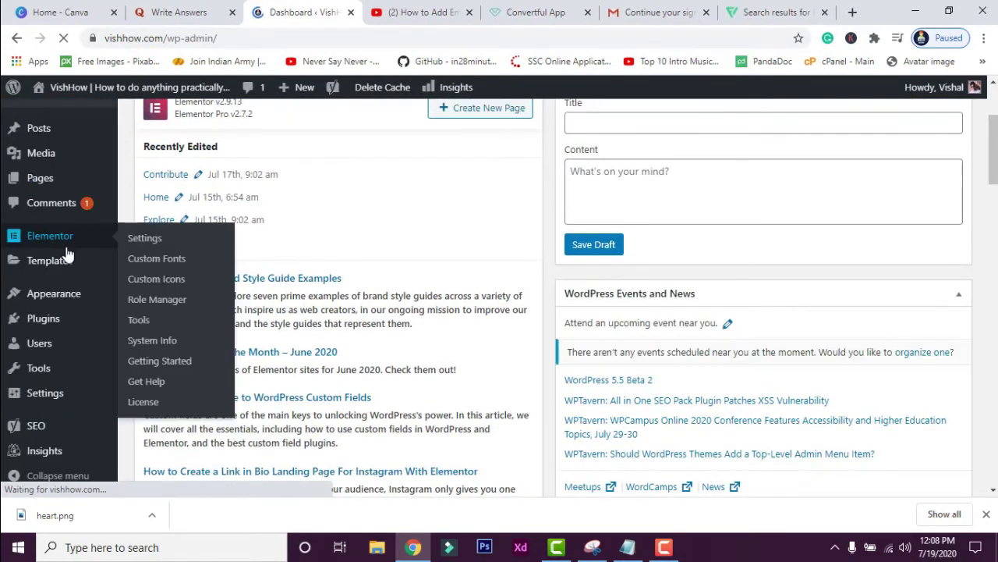
mouse_move(43, 318)
left_click(56, 329)
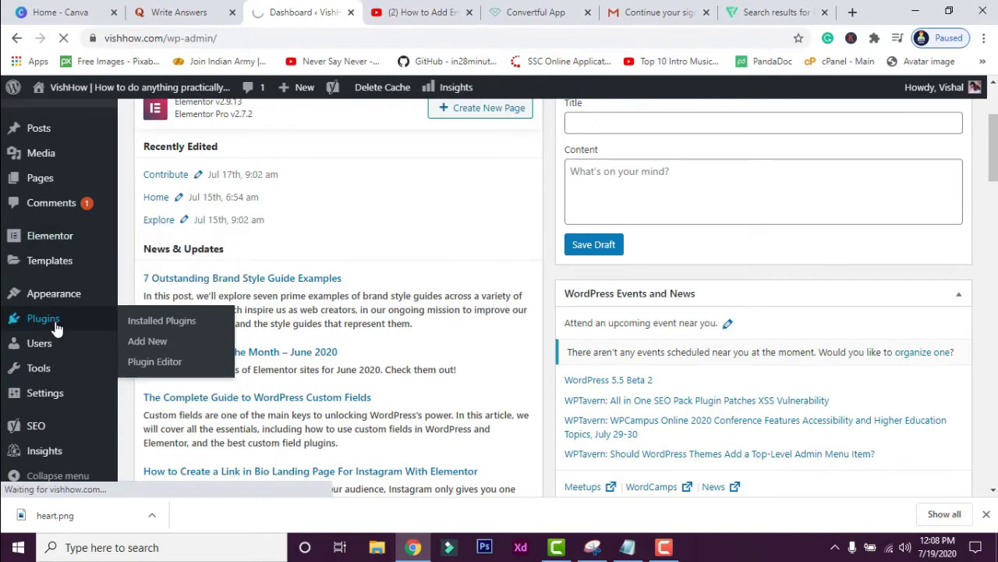
left_click(172, 344)
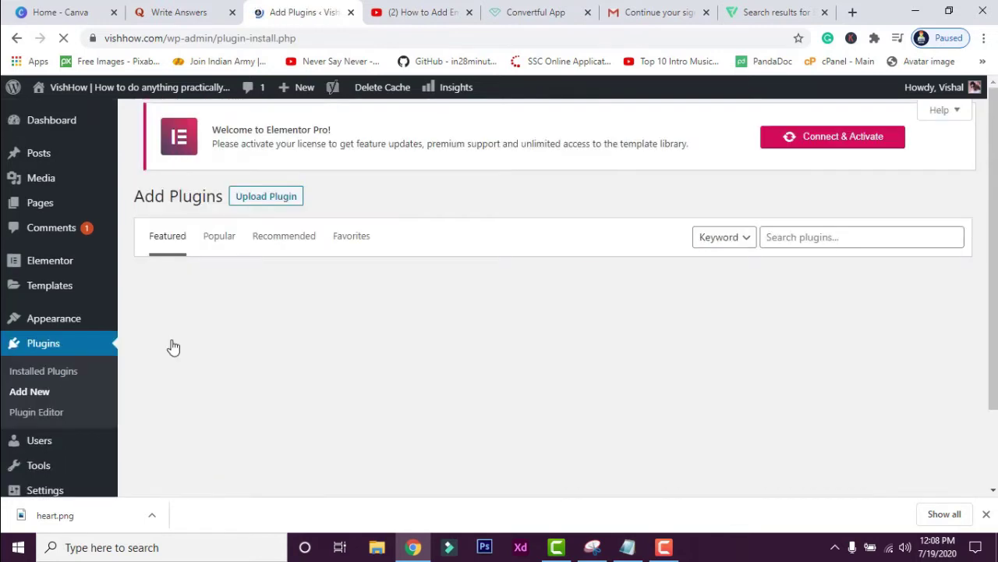
Step: Recheck Convertful's instructions, then search the plugin directory for 'convertful'
left_click(538, 12)
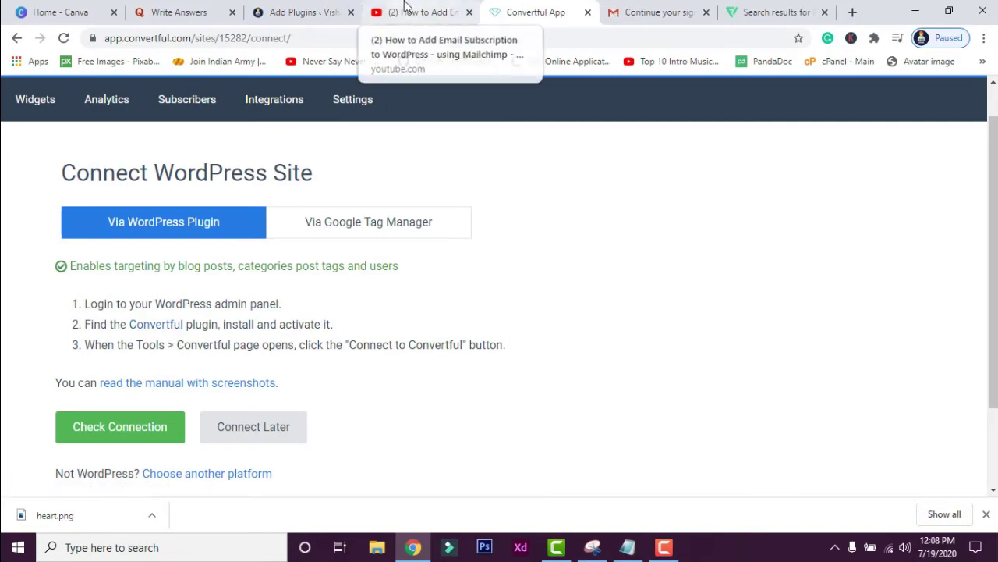
left_click(322, 8)
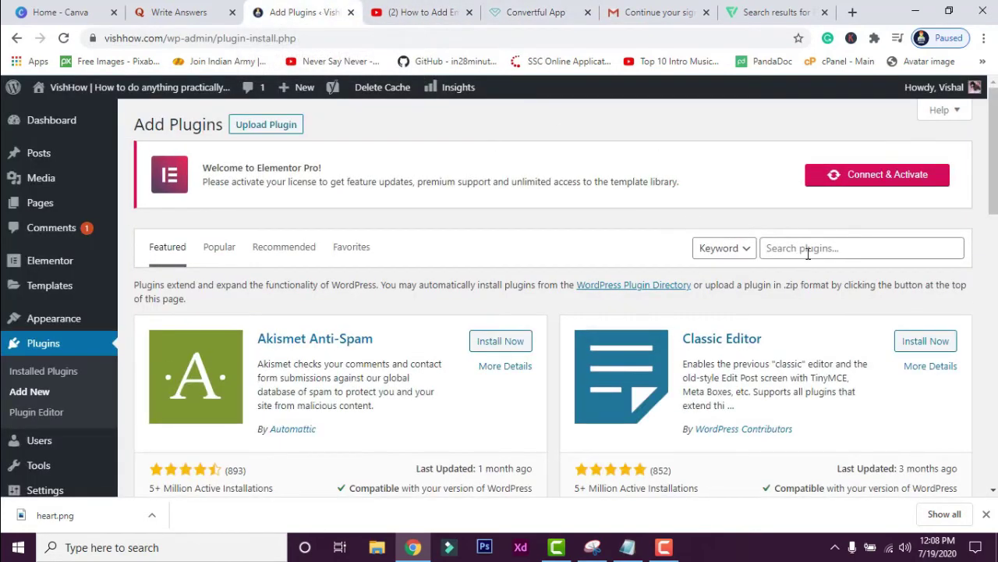
left_click(808, 248)
type("convertful")
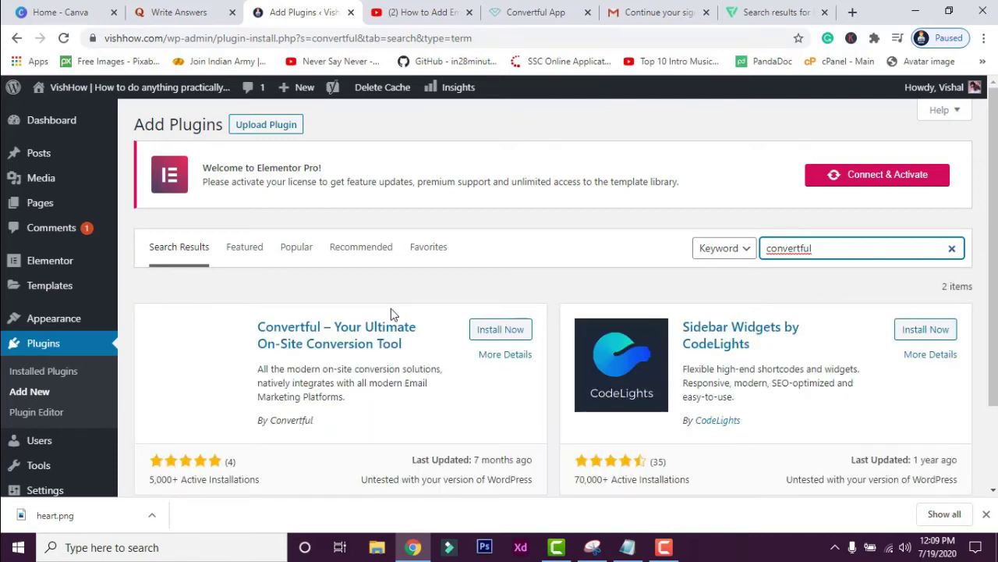
Step: Install and activate the Convertful plugin from the search results
scroll(391, 310, "down", 1)
scroll(391, 310, "up", 1)
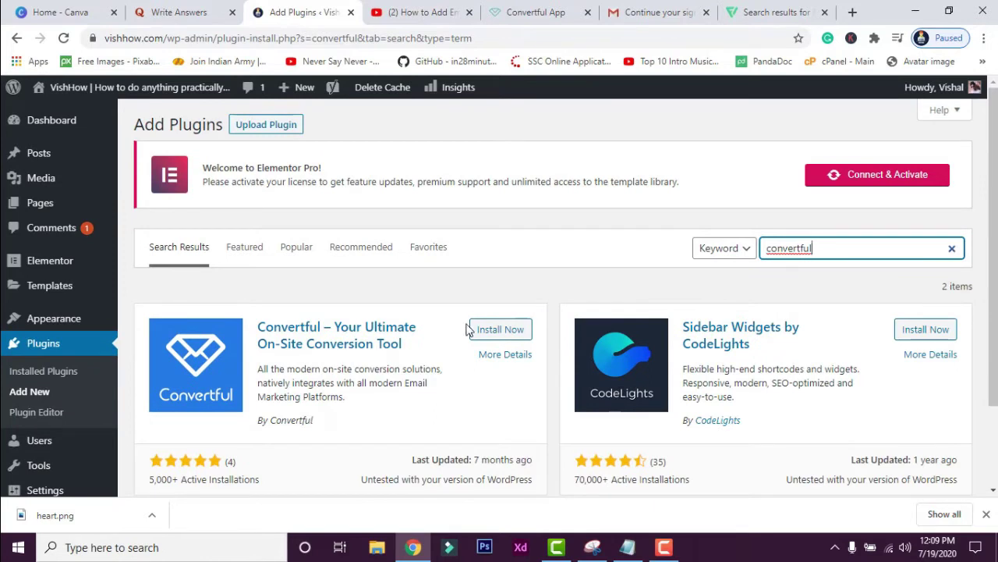
left_click(485, 331)
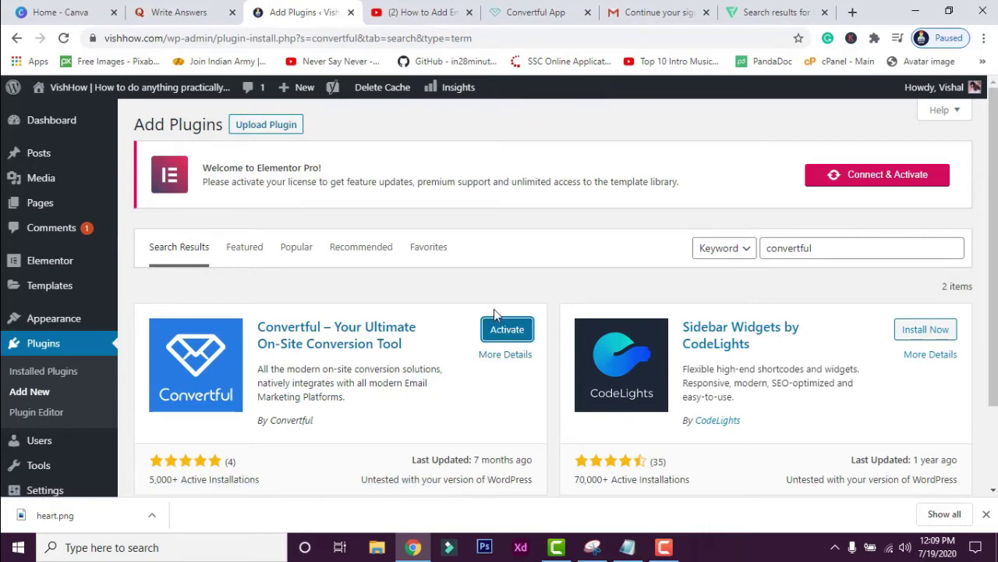
left_click(506, 330)
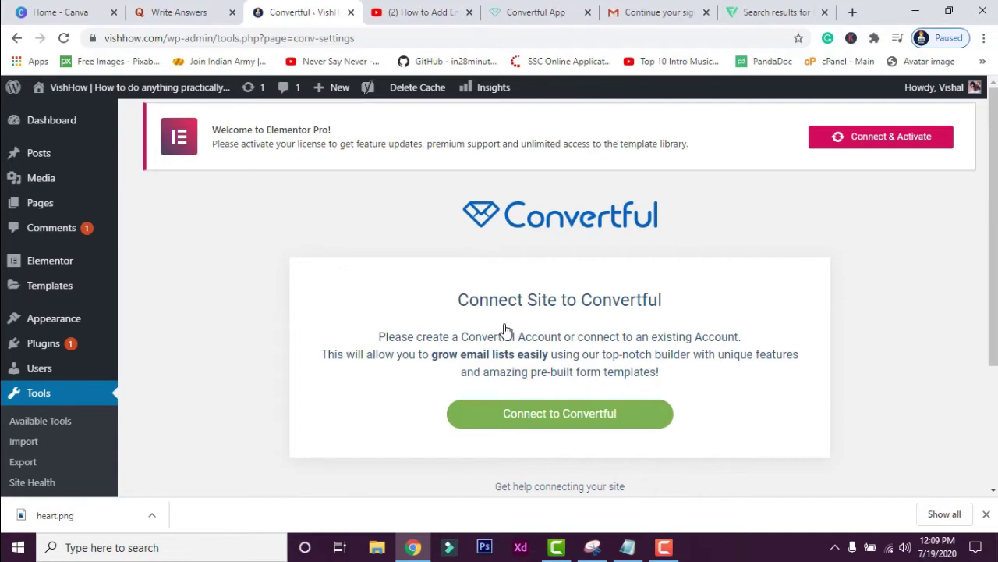
Step: Connect the WordPress site to Convertful and approve vishhow.com's access
left_click(558, 425)
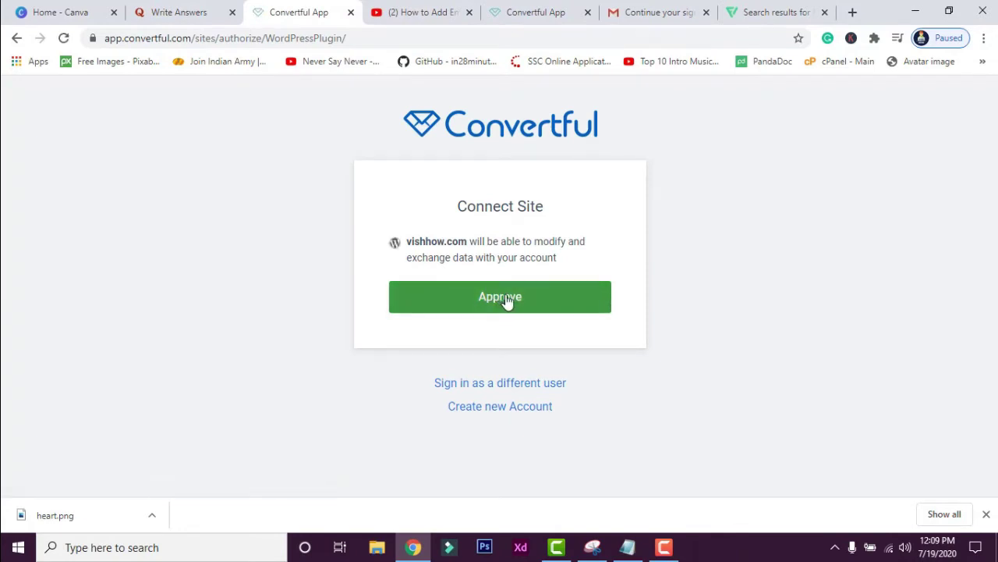
left_click(504, 297)
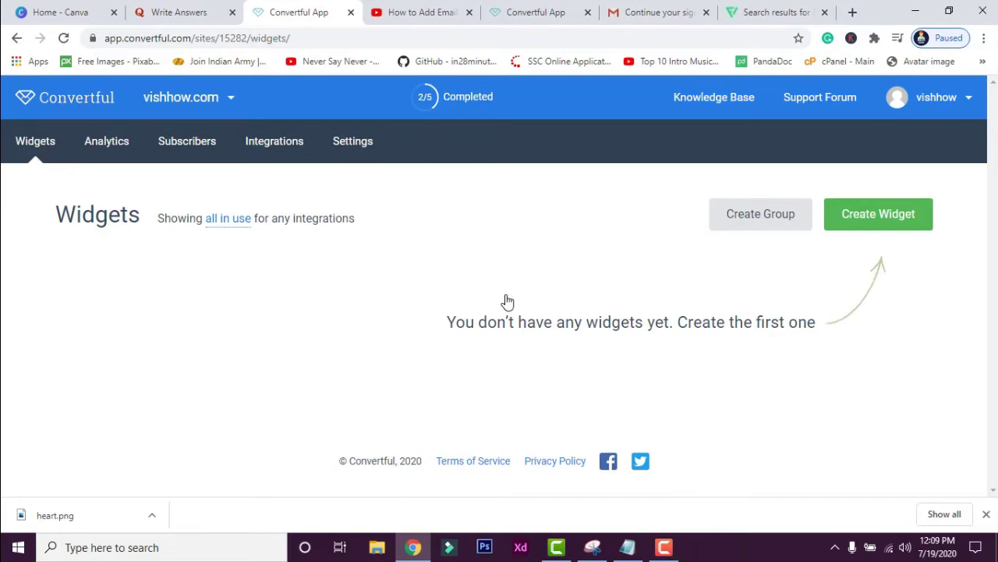
Step: Start a new widget and show the pop-up templates
left_click(897, 220)
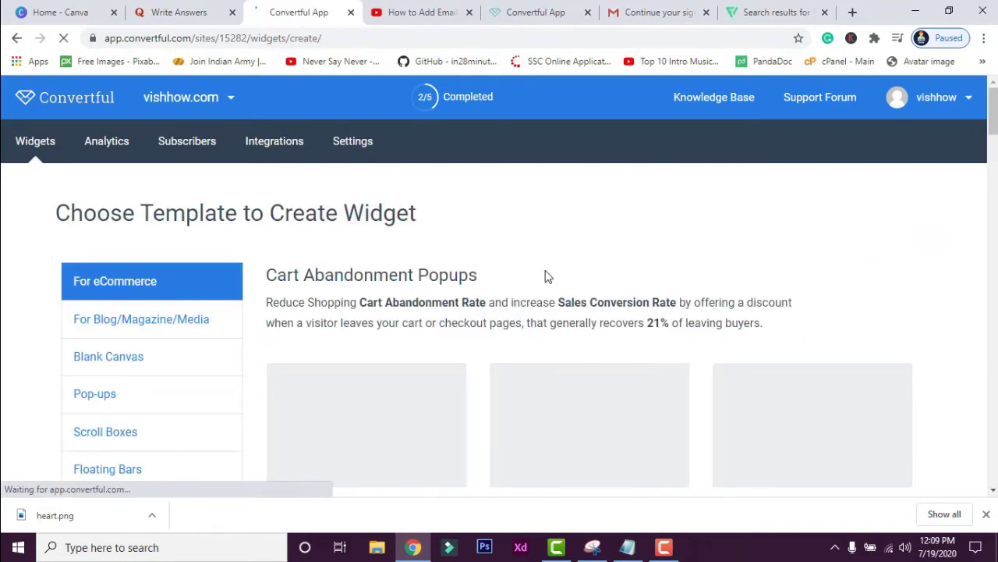
scroll(546, 273, "down", 2)
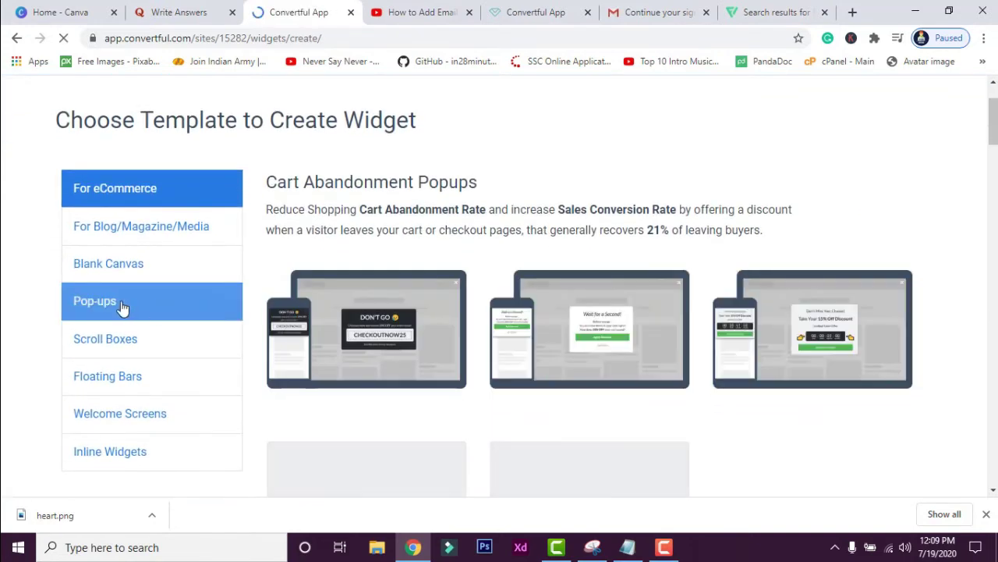
left_click(123, 310)
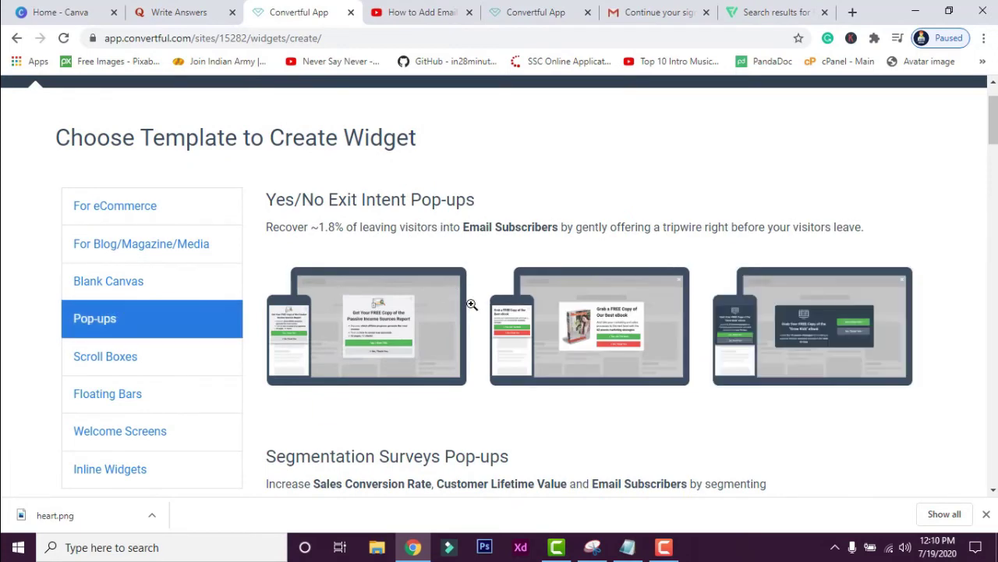
Step: Scroll down to Simple Subscription Pop-ups and preview the 'We grow 300% a month' template
scroll(471, 309, "down", 3)
scroll(471, 310, "up", 2)
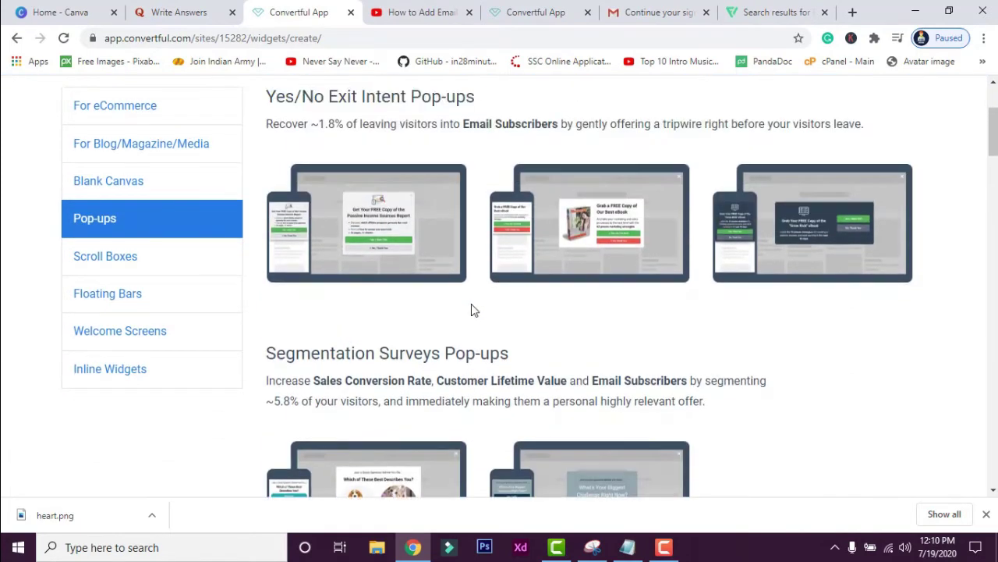
scroll(471, 309, "up", 1)
scroll(471, 310, "down", 5)
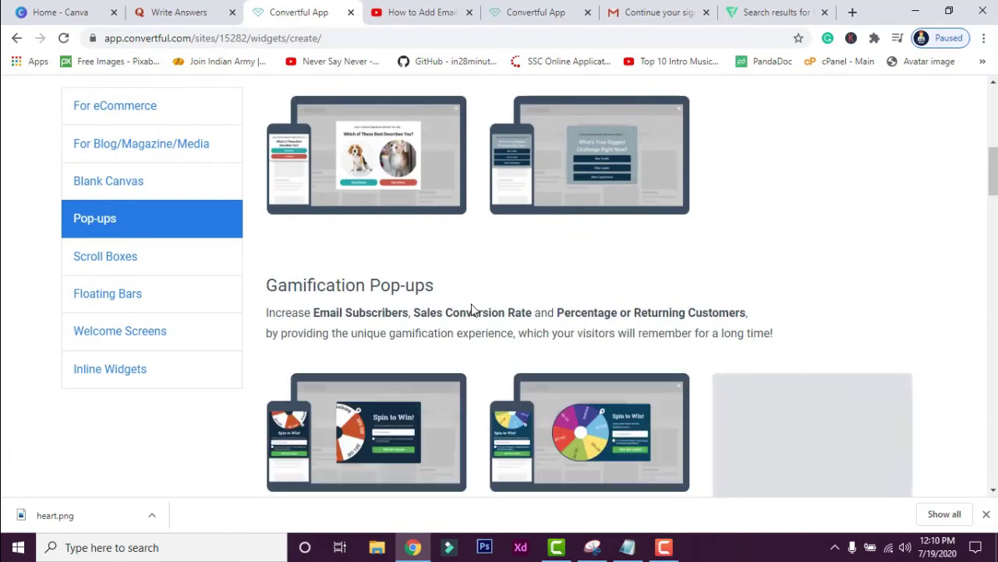
scroll(471, 310, "down", 3)
scroll(471, 309, "down", 1)
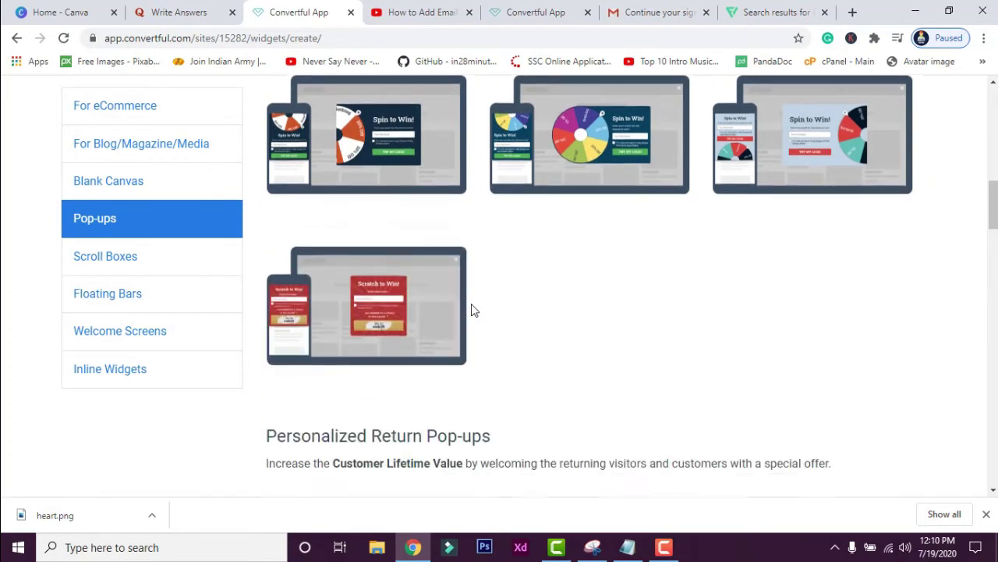
scroll(471, 309, "down", 1)
scroll(471, 309, "down", 1)
scroll(471, 309, "down", 2)
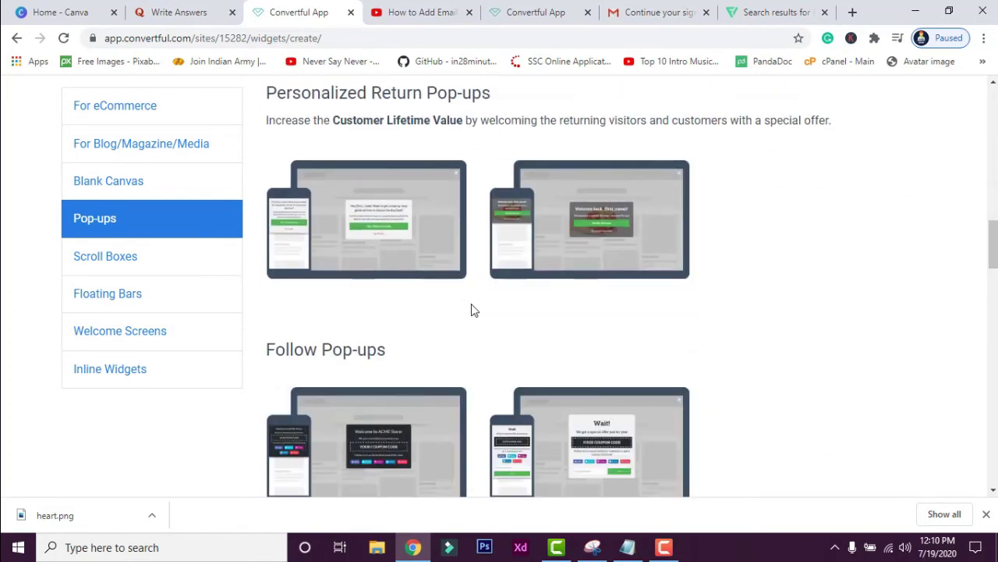
scroll(471, 310, "down", 3)
scroll(471, 310, "down", 2)
scroll(472, 310, "down", 1)
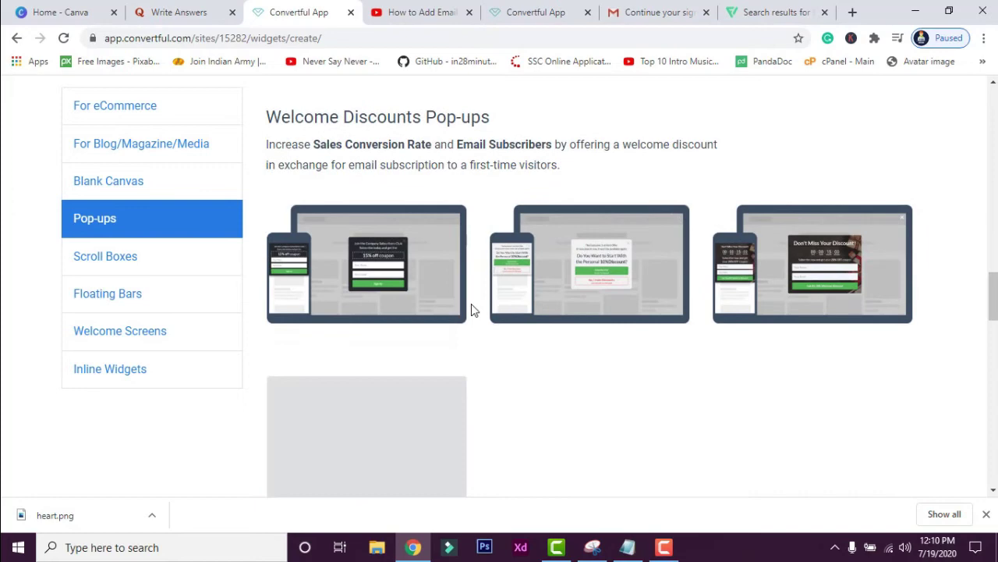
scroll(471, 310, "down", 3)
scroll(471, 310, "down", 3)
scroll(471, 310, "down", 2)
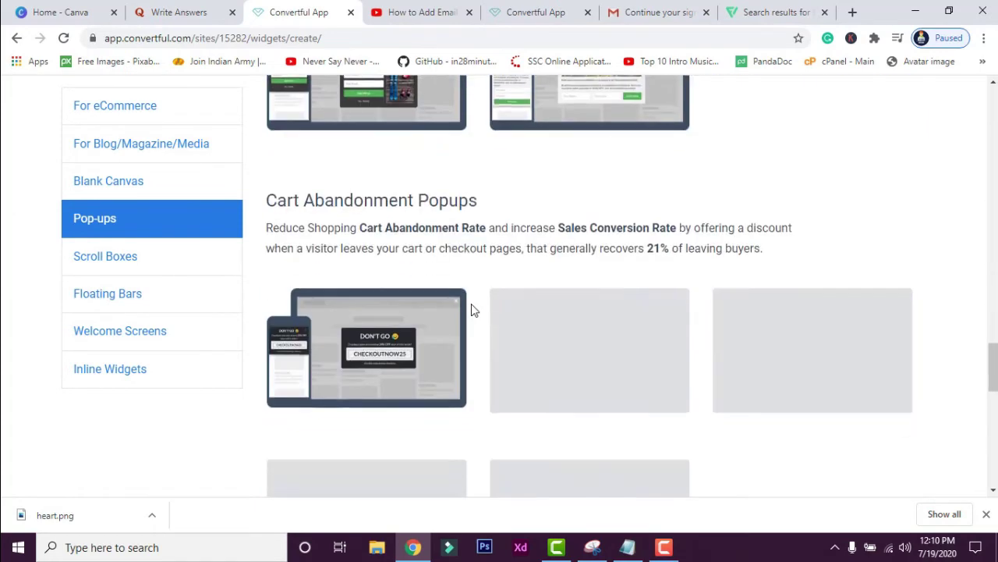
scroll(471, 310, "down", 3)
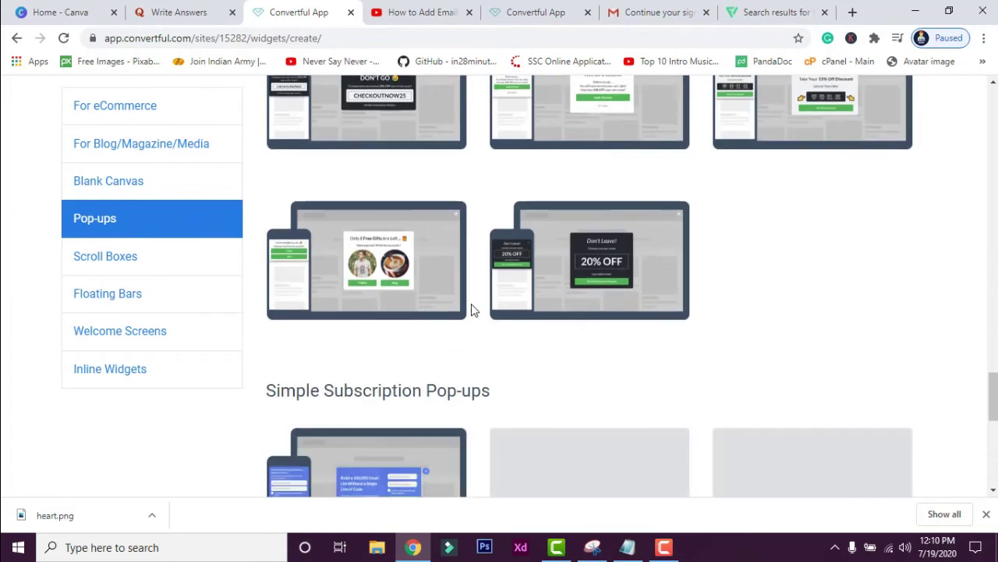
scroll(471, 309, "up", 1)
scroll(471, 310, "down", 2)
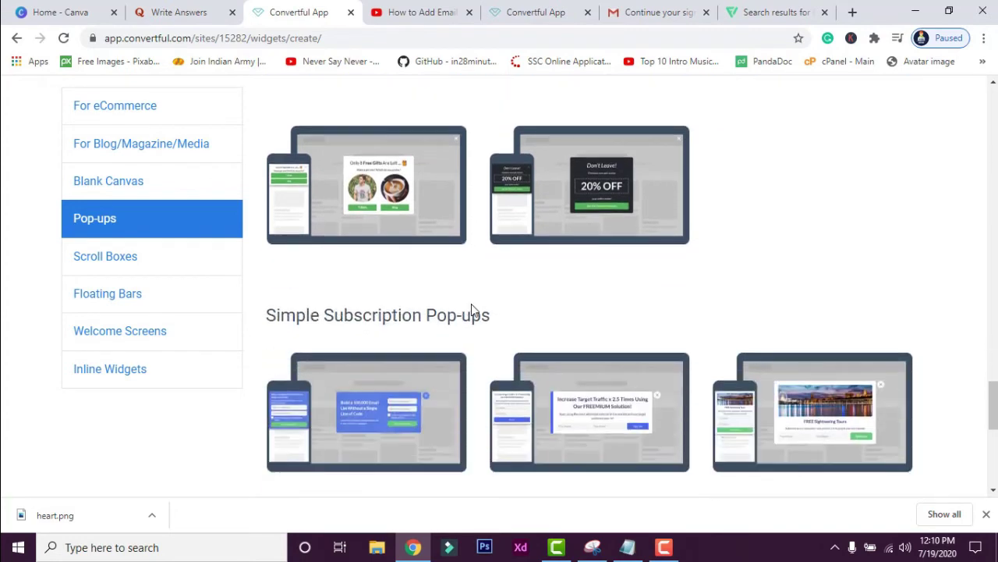
scroll(471, 309, "down", 1)
scroll(471, 310, "down", 1)
scroll(471, 310, "down", 1)
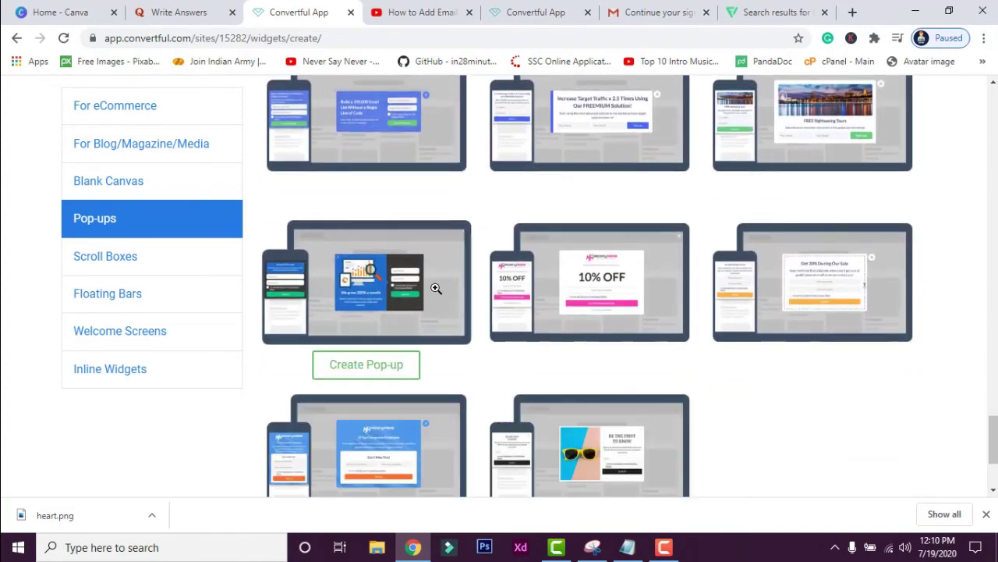
left_click(436, 288)
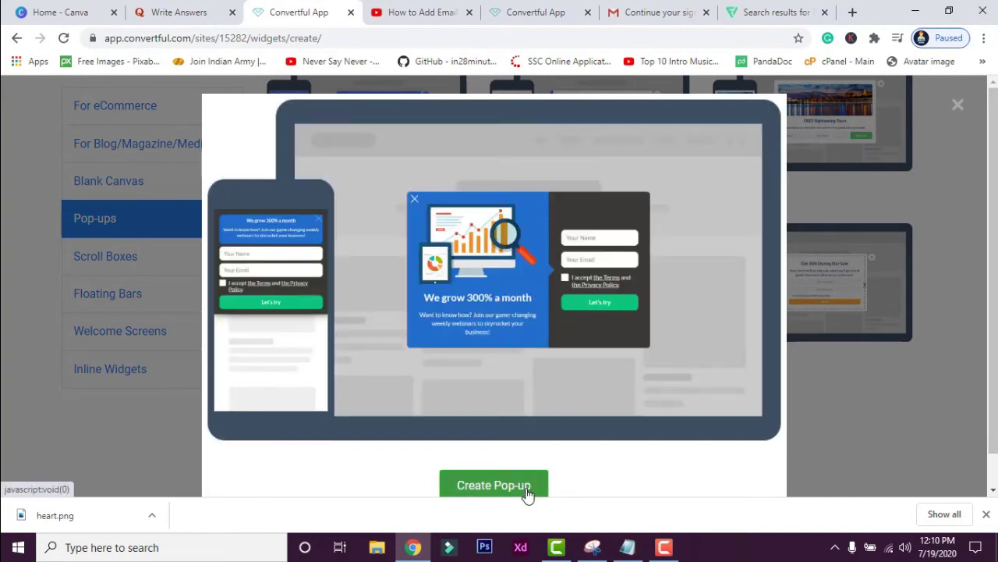
Step: Create Pop-up #1 from the template and upload heart.png to replace the chart image
left_click(527, 491)
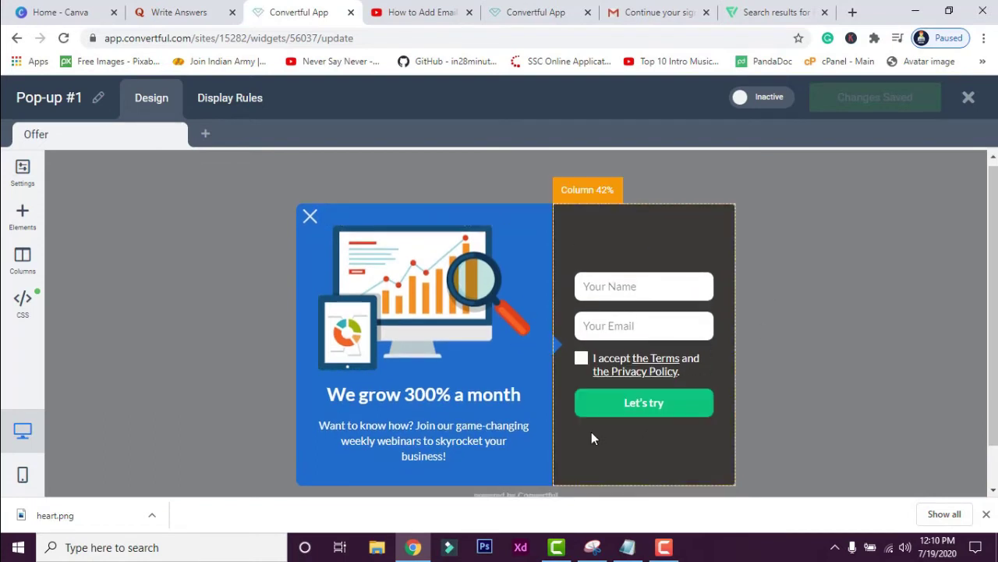
left_click(425, 254)
mouse_move(185, 279)
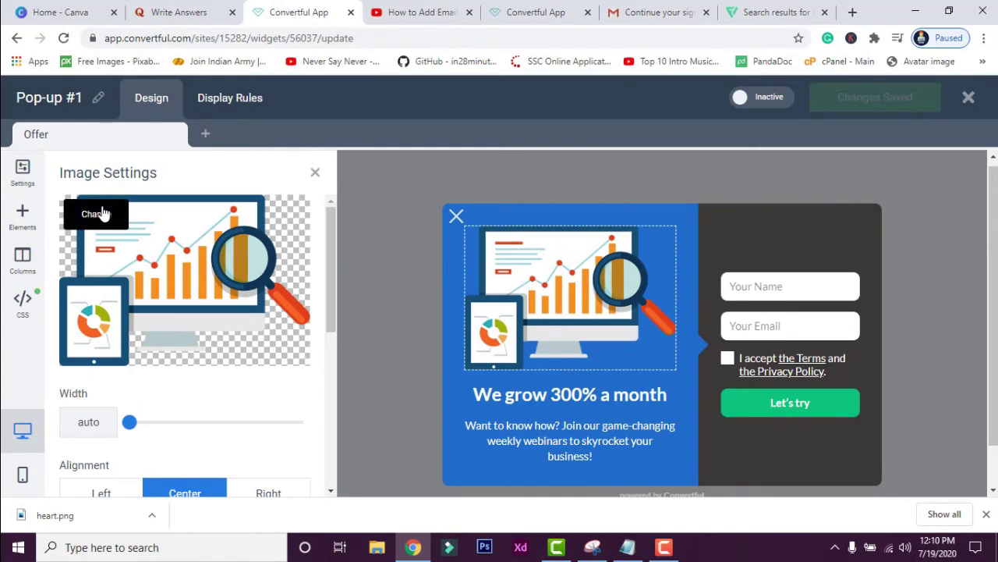
left_click(97, 214)
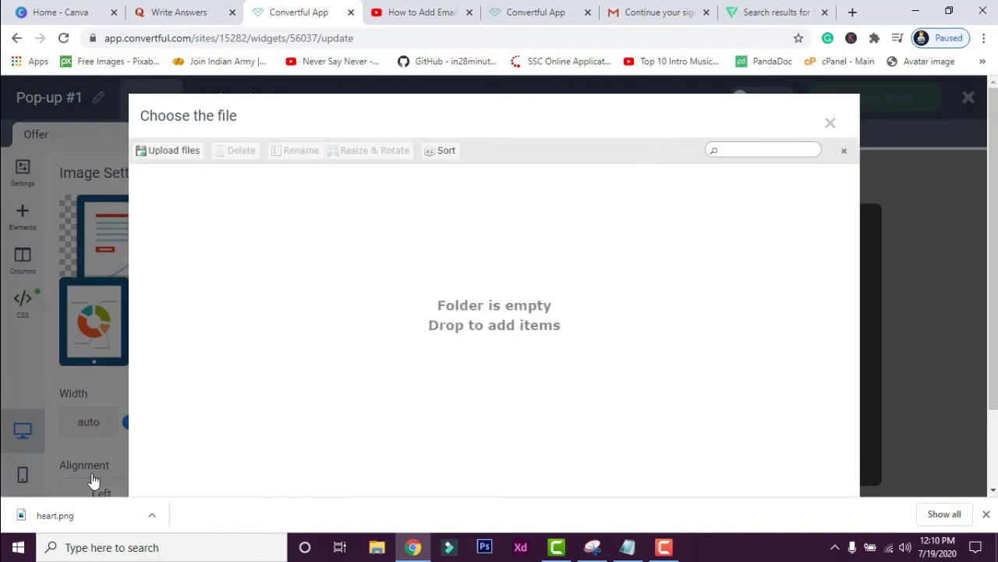
left_click_drag(71, 518, 528, 325)
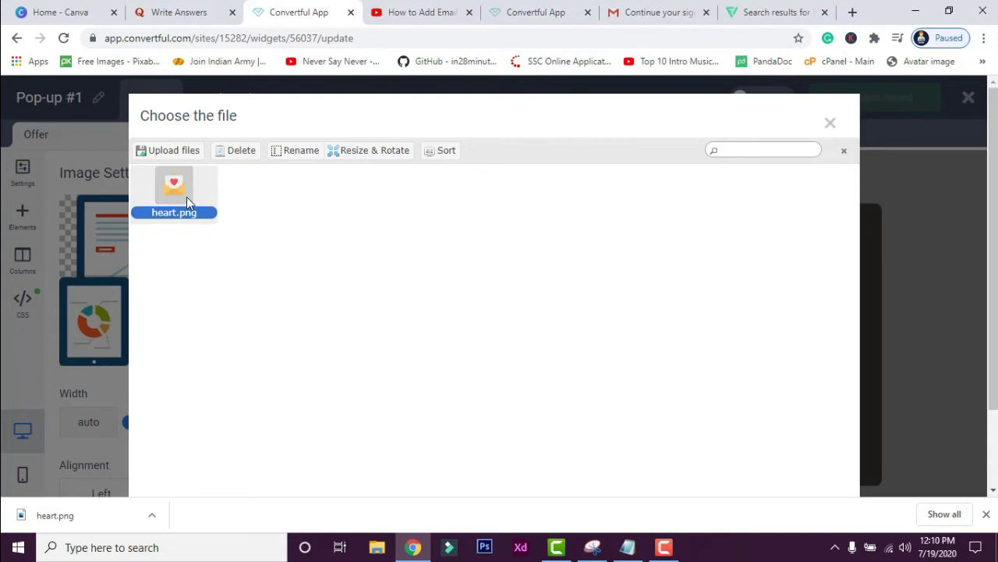
left_click(986, 516)
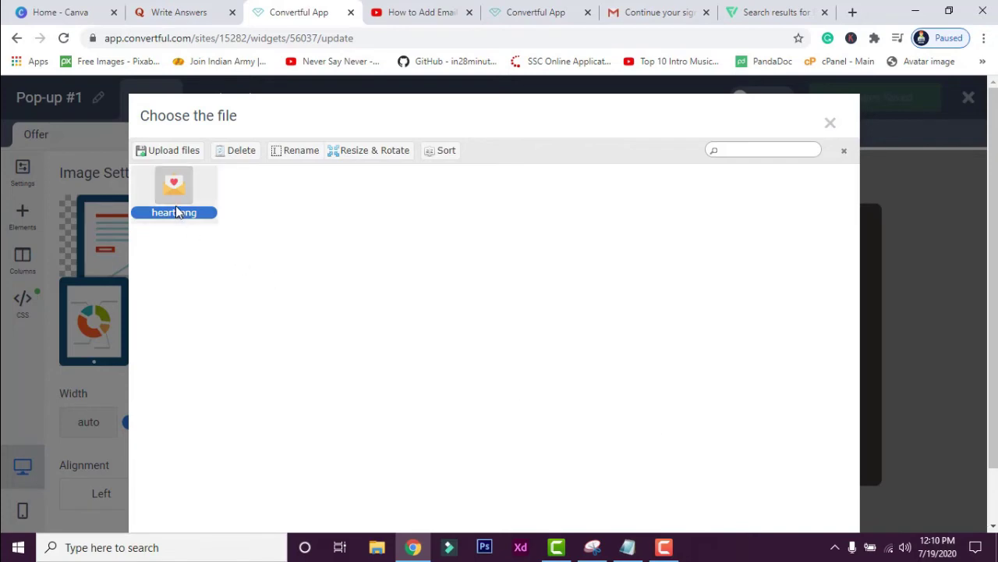
Step: Use heart.png as the pop-up image and shrink its width to 63%
double_click(176, 211)
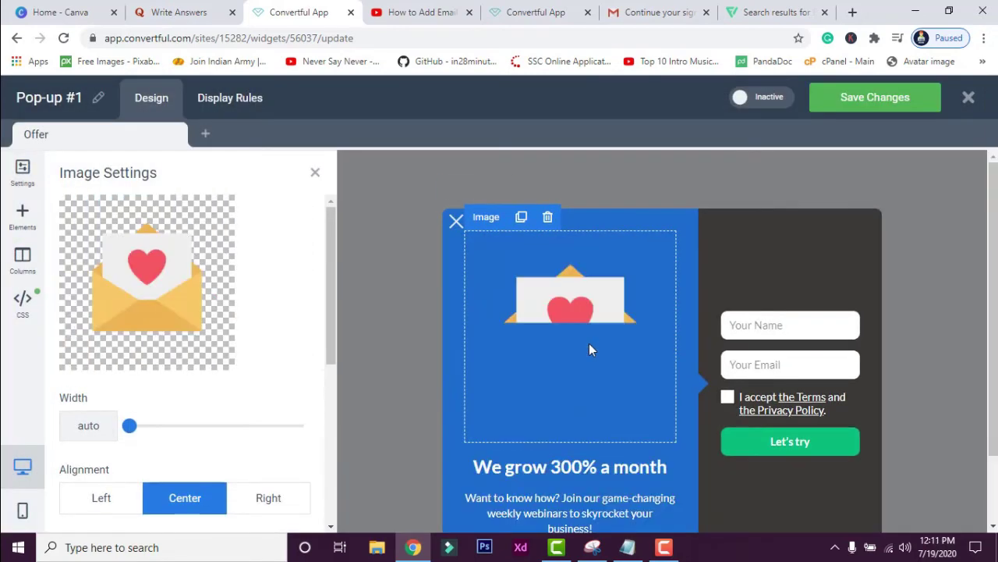
scroll(621, 309, "down", 2)
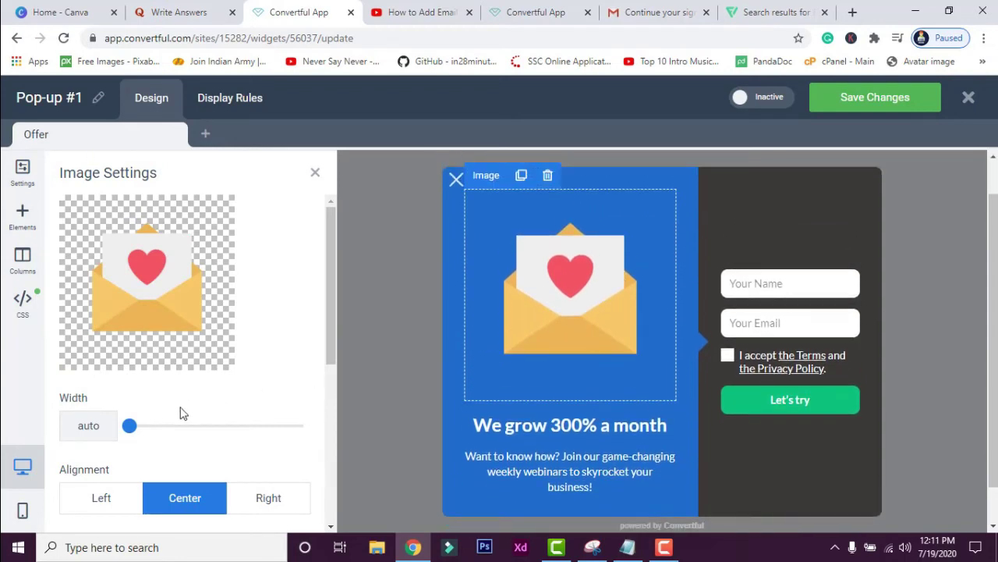
left_click_drag(129, 425, 239, 421)
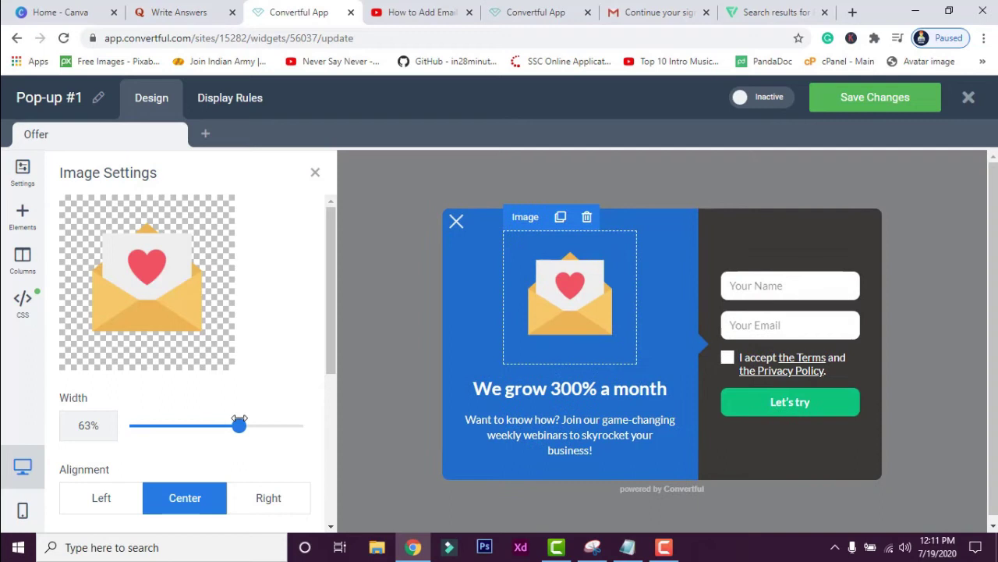
Step: Retype the pop-up headline as 'Subscribe to our NewsLetter', correcting typos along the way
left_click(622, 387)
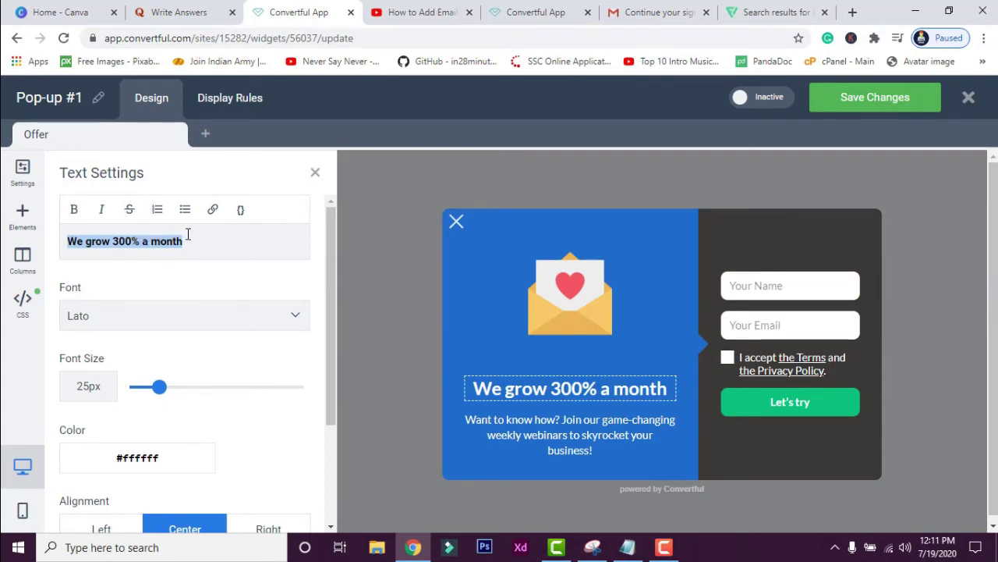
key("BackSpace")
type("Su")
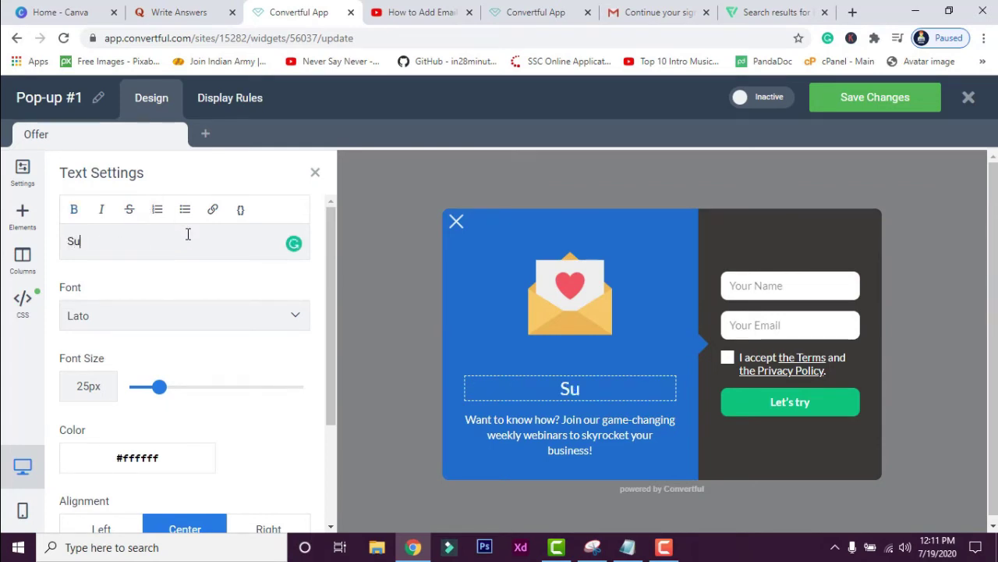
type("bscribe ")
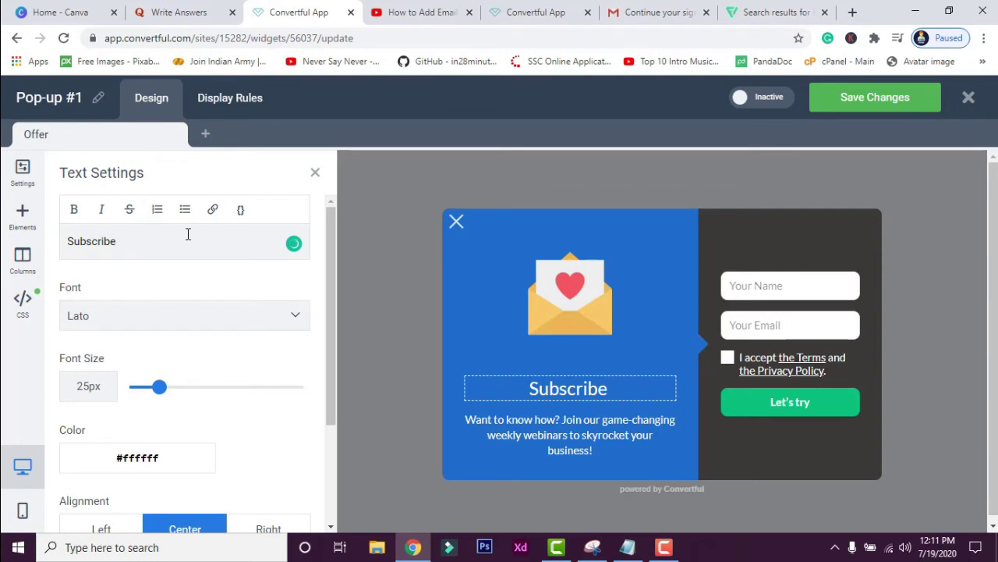
type("to get lates")
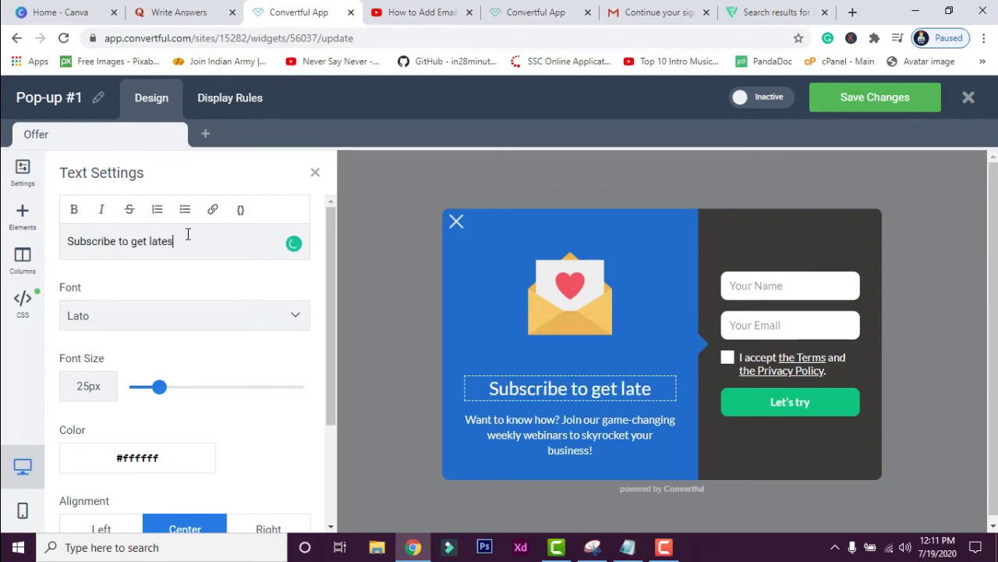
type("t upd")
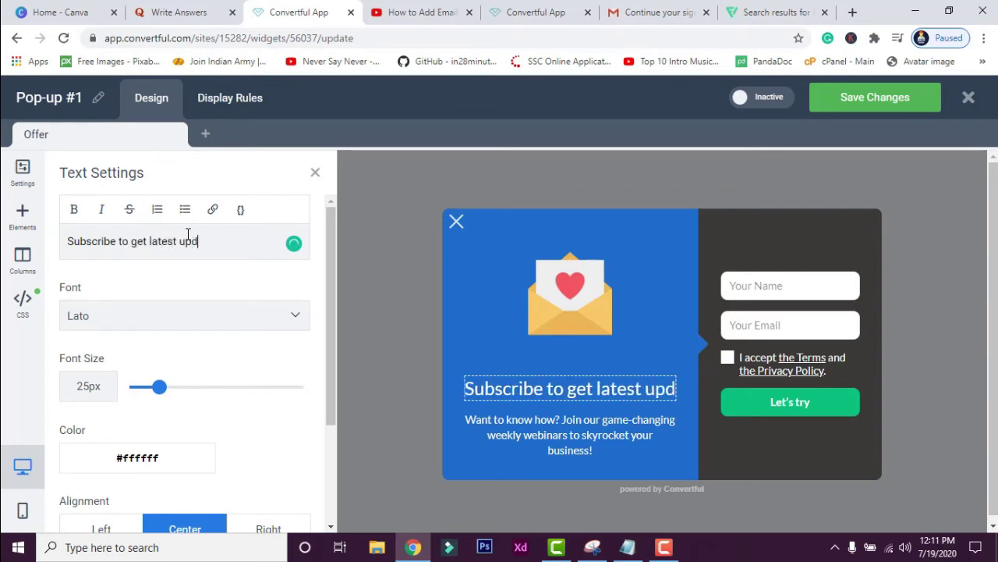
key("BackSpace")
key("BackSpace")
key("BackSpace")
key("BackSpace")
key("BackSpace")
key("BackSpace")
key("BackSpace")
key("BackSpace")
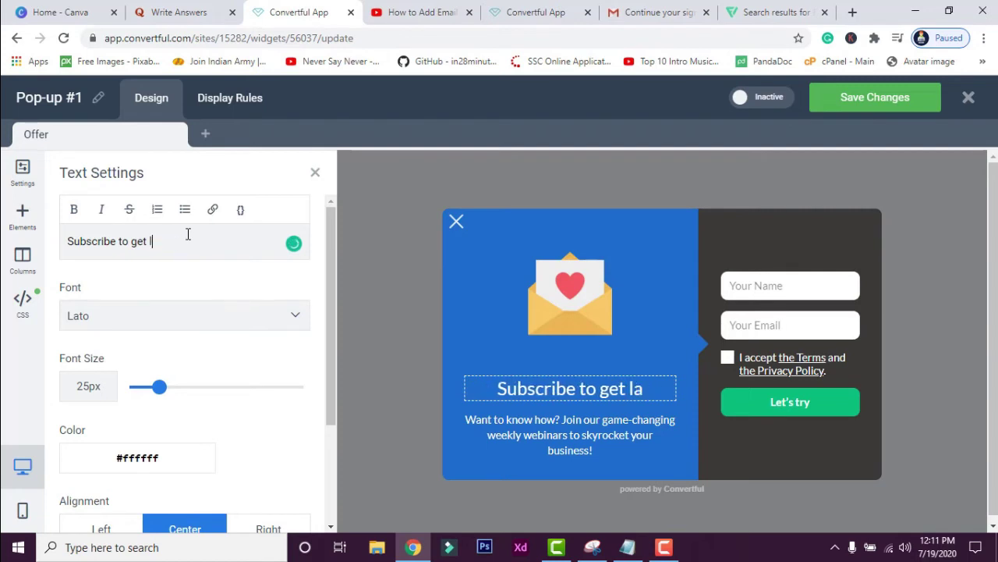
key("BackSpace")
key("BackSpace")
key("BackSpace")
key("BackSpace")
key("BackSpace")
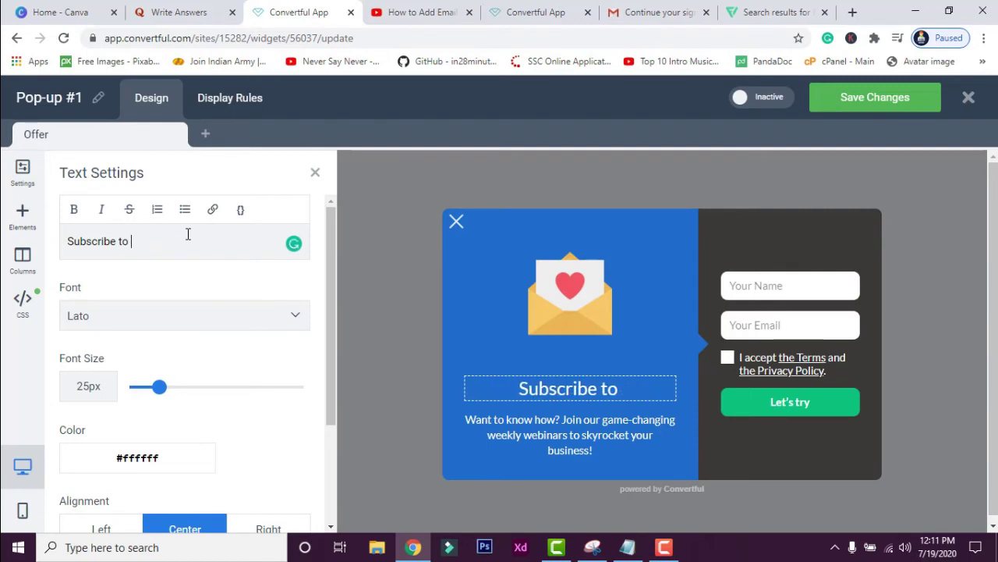
type("r N")
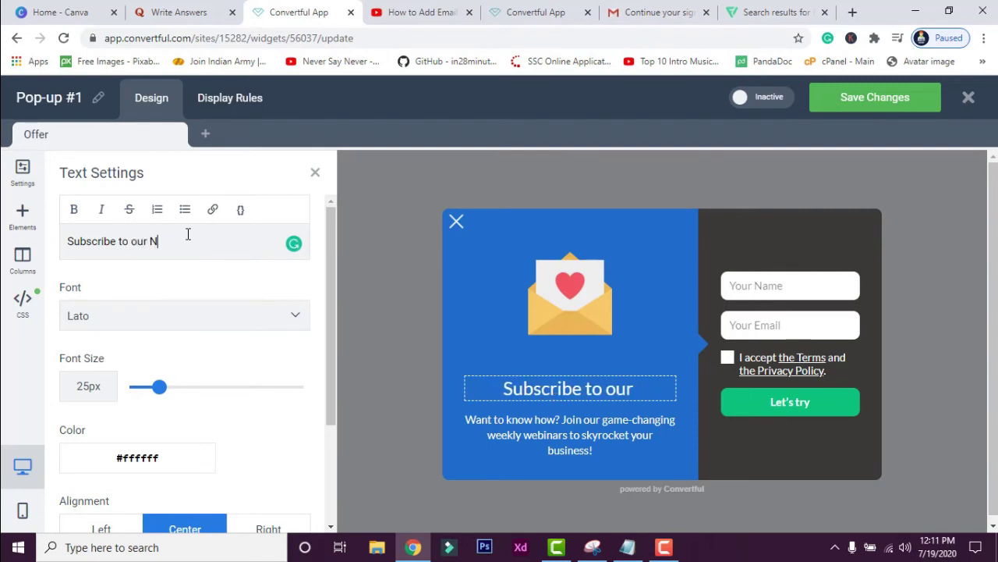
type("ewsl")
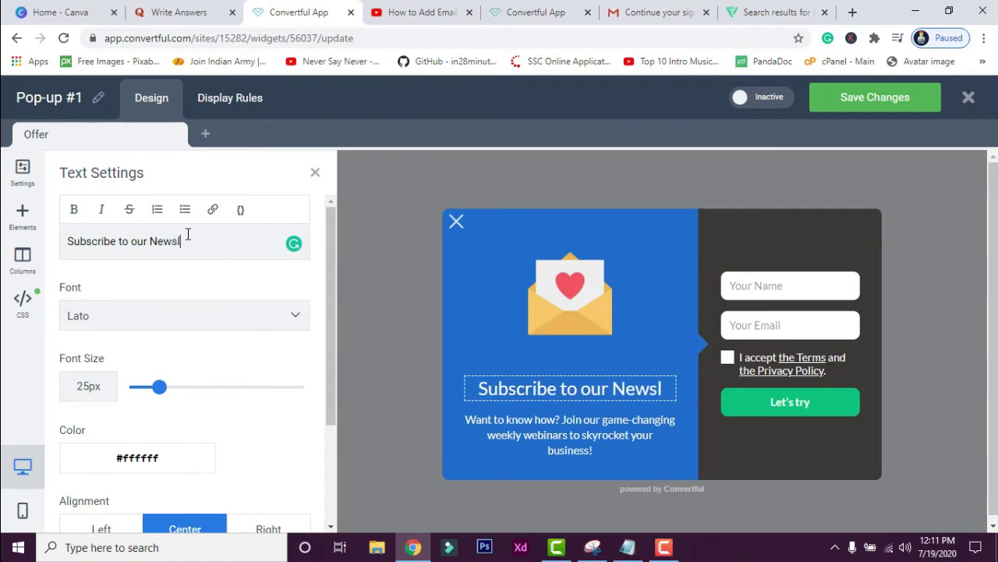
key("BackSpace")
type("Letter")
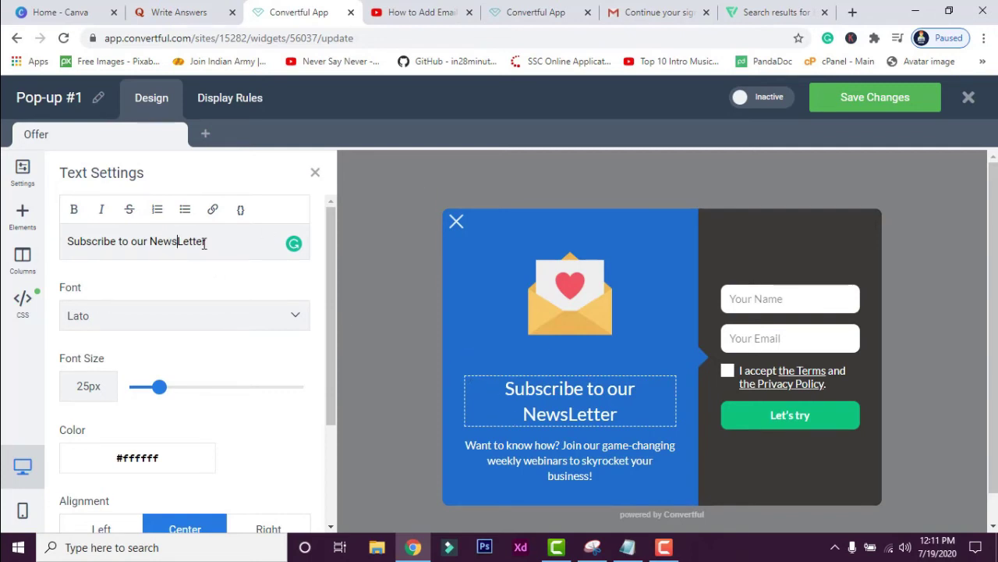
scroll(582, 335, "down", 1)
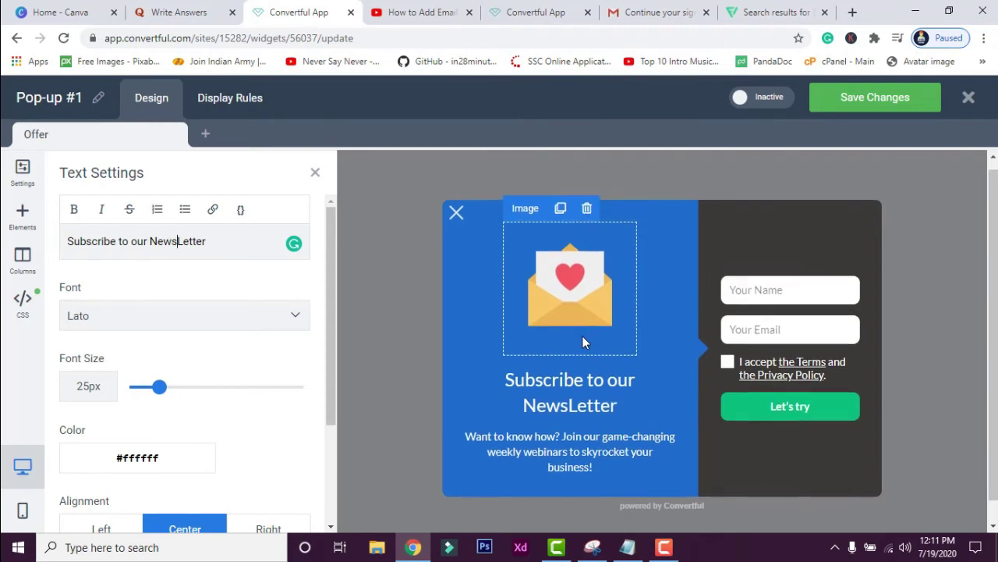
mouse_move(570, 460)
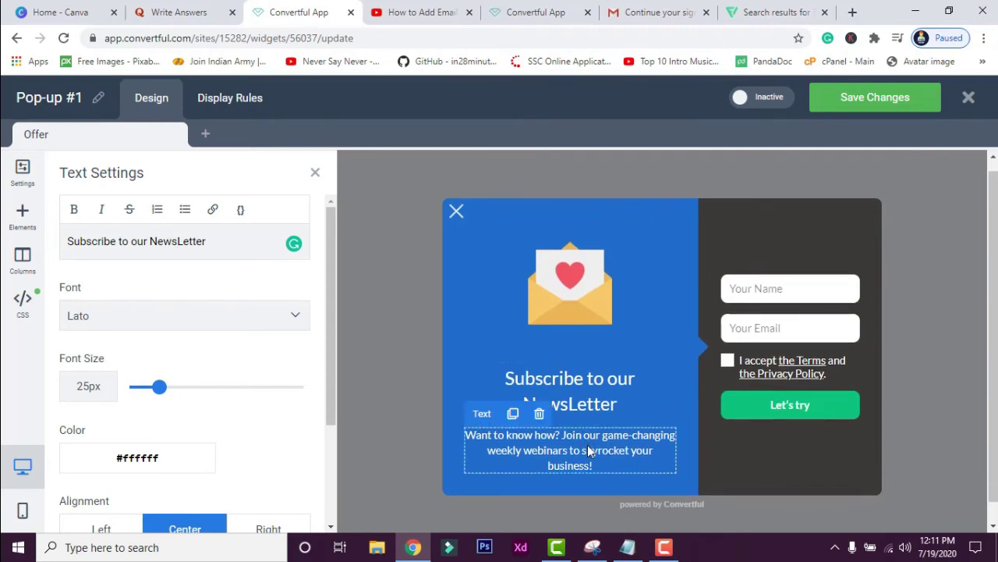
Step: Replace the subtitle text with 'Get new update daily!', fixing typos and adding the exclamation mark
left_click(590, 451)
triple_click(204, 262)
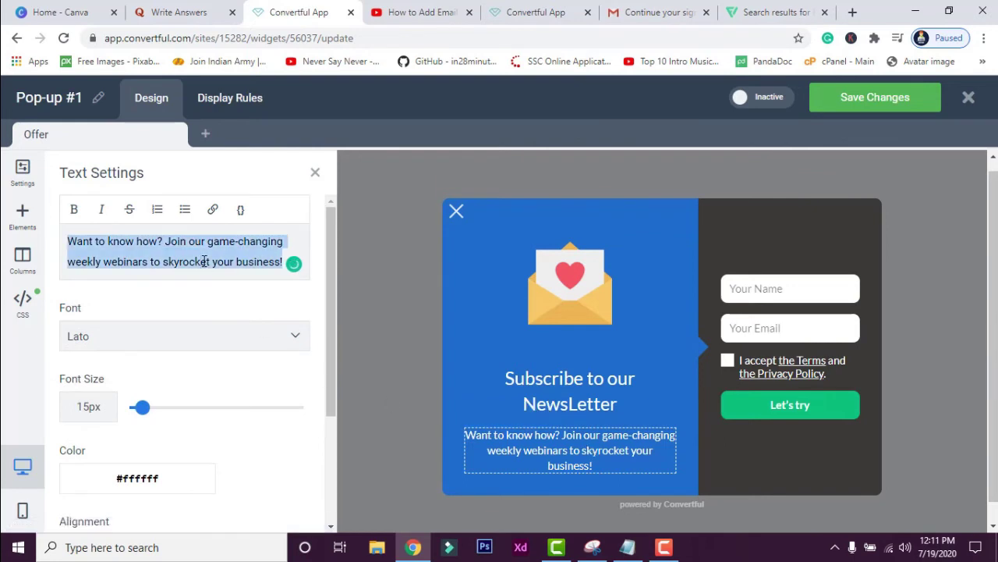
type("Getne")
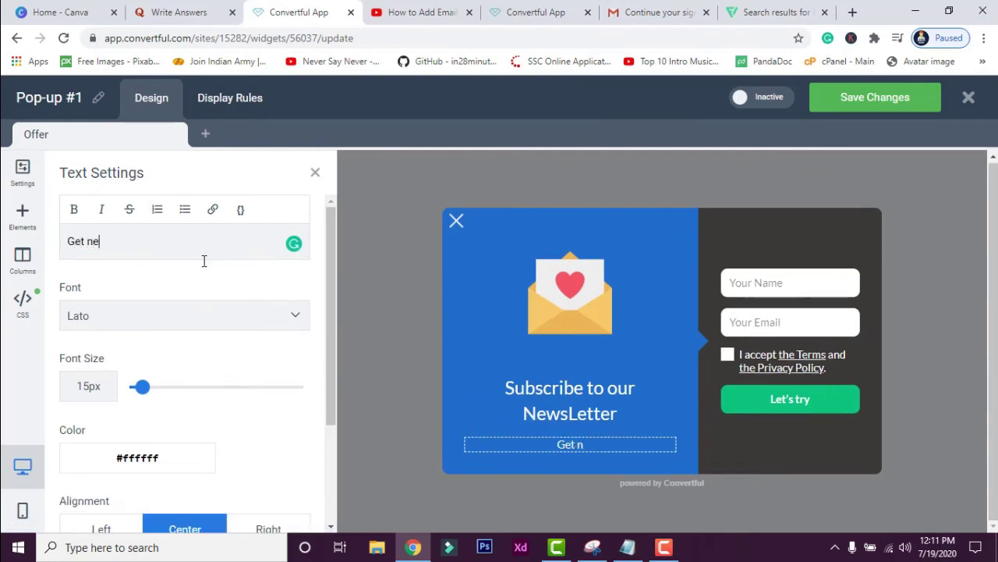
type("w upa")
key("BackSpace")
type("da")
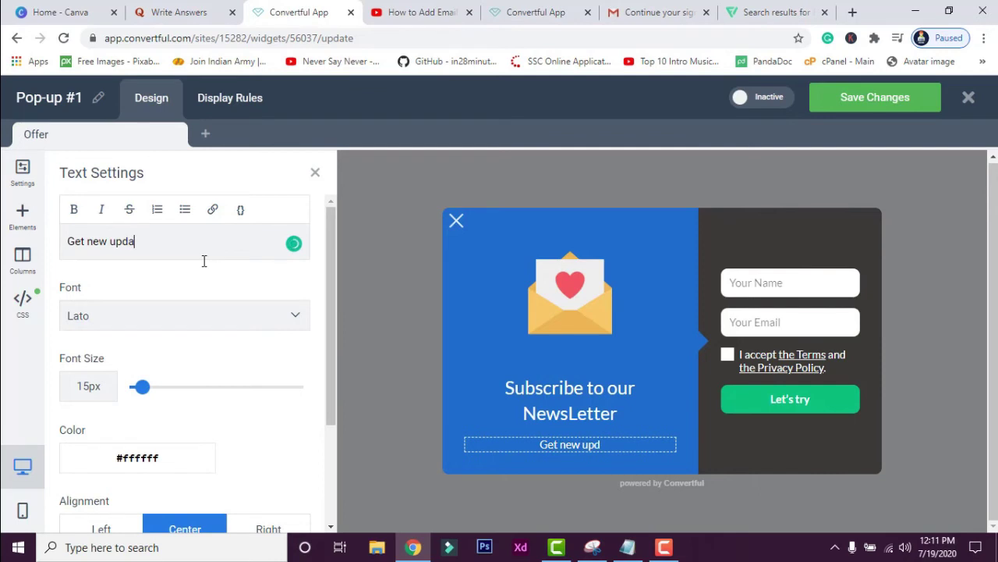
type("tes ")
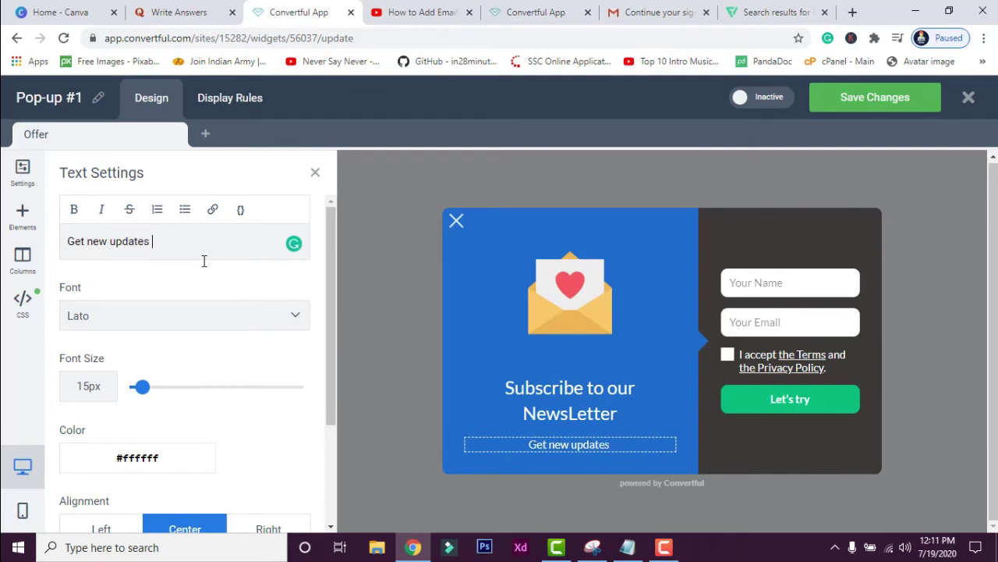
type("daily")
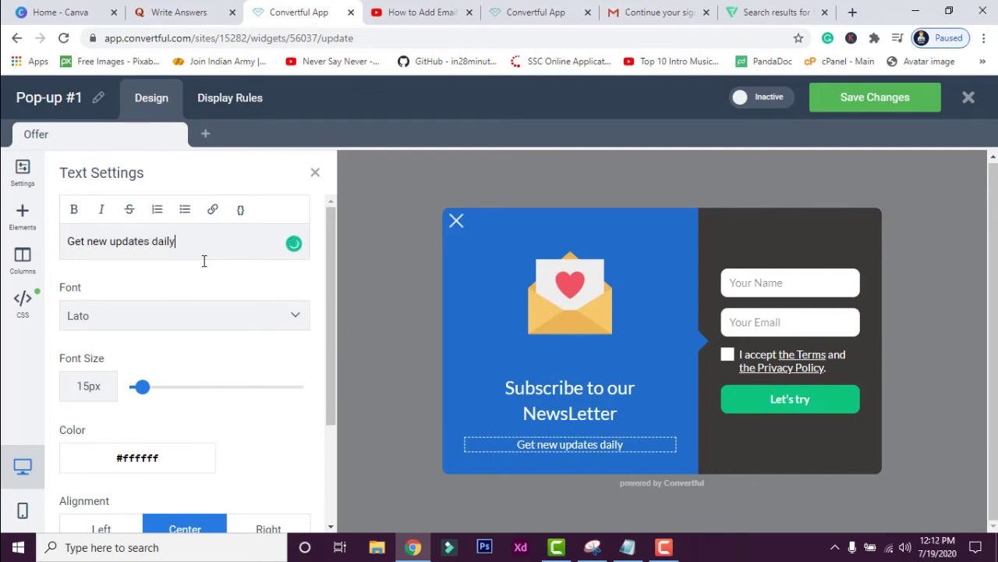
left_click(145, 245)
key("BackSpace")
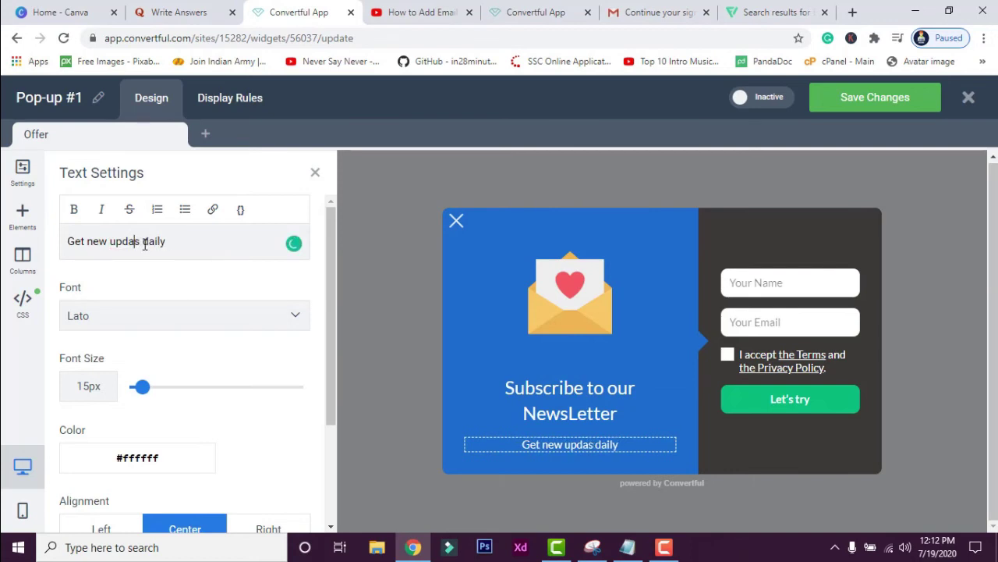
type("e")
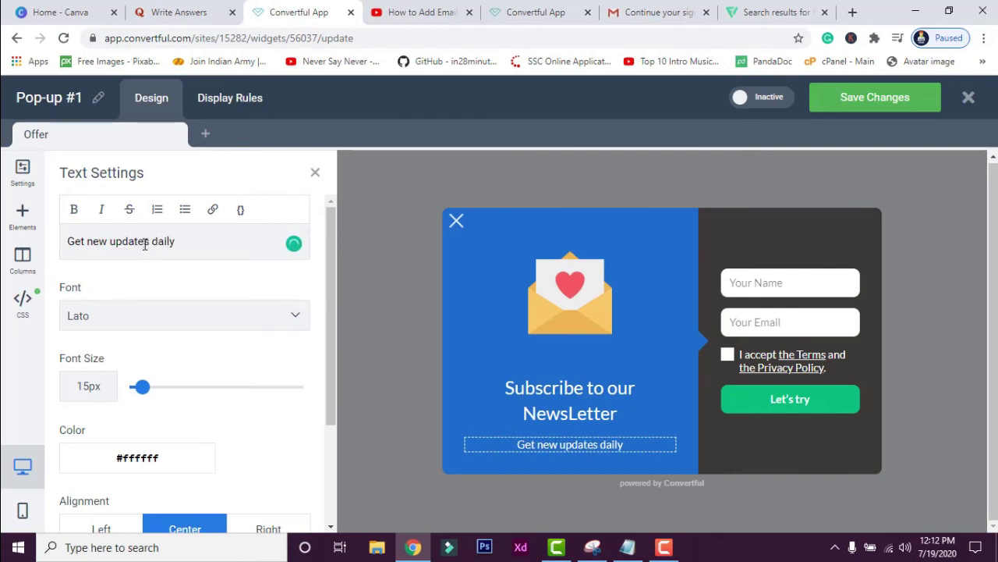
key("Delete")
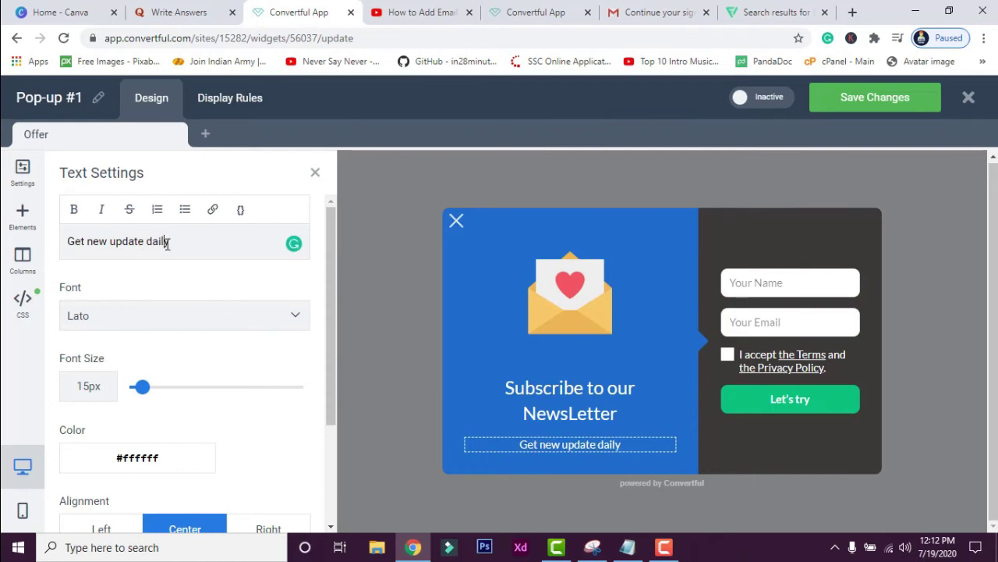
left_click(192, 244)
type("!")
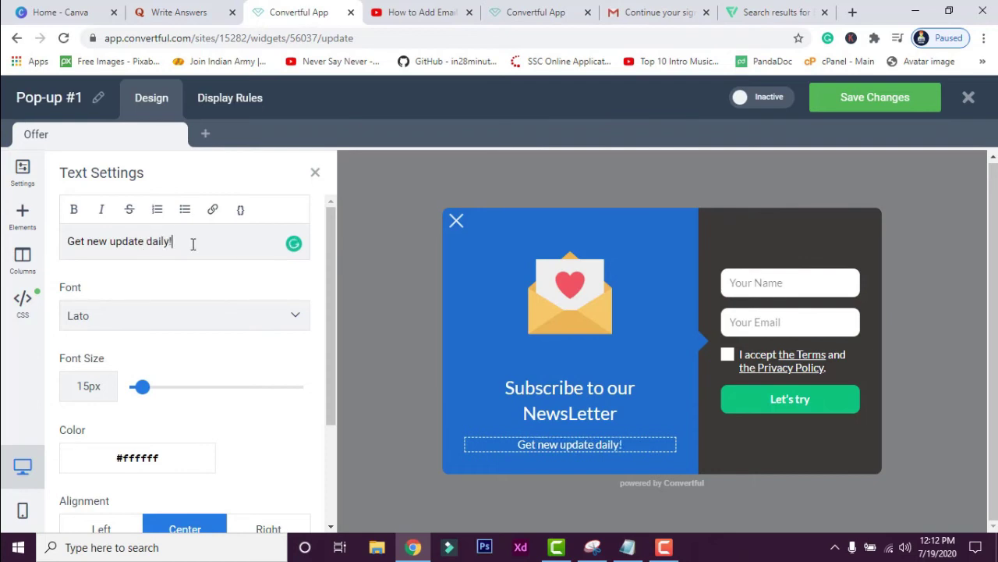
mouse_move(790, 399)
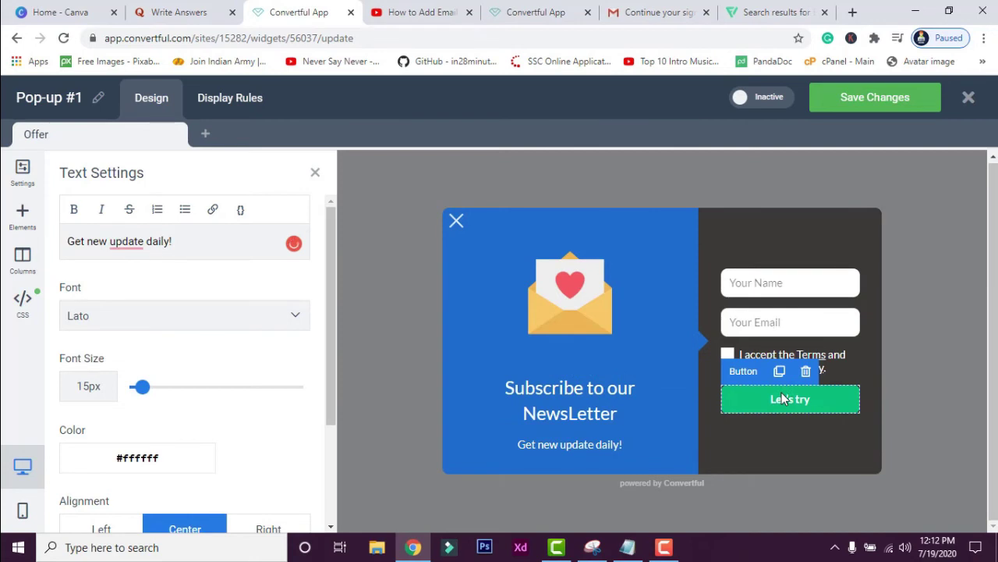
Step: Select the Let's try button for editing and switch Pop-up #1 to Active
left_click(784, 399)
type("Subscribe")
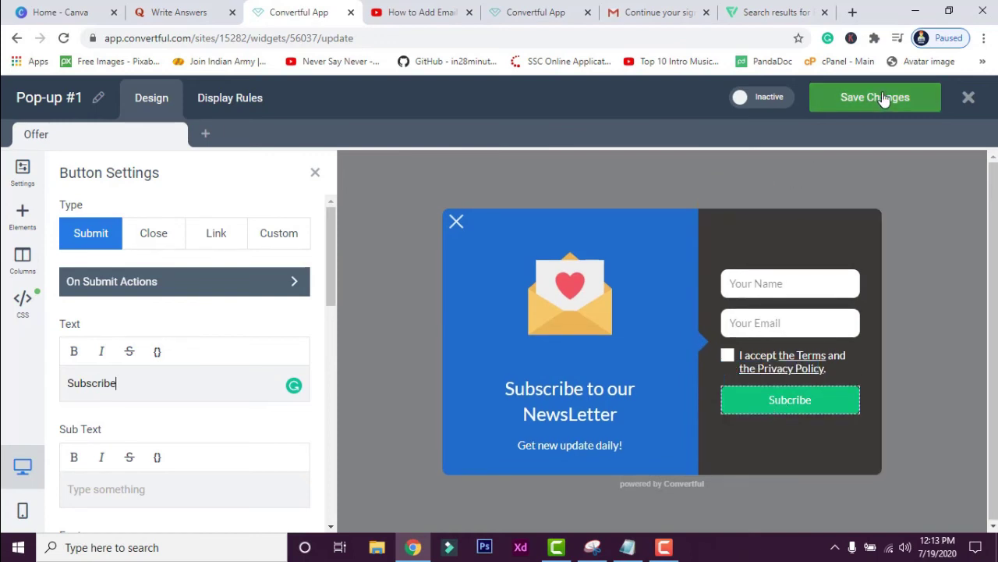
left_click(780, 100)
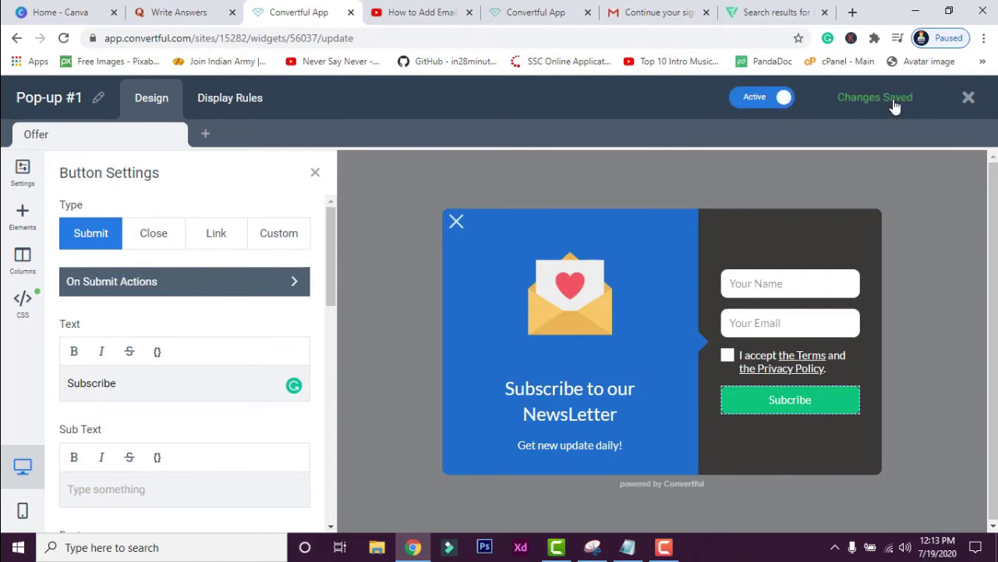
left_click(969, 98)
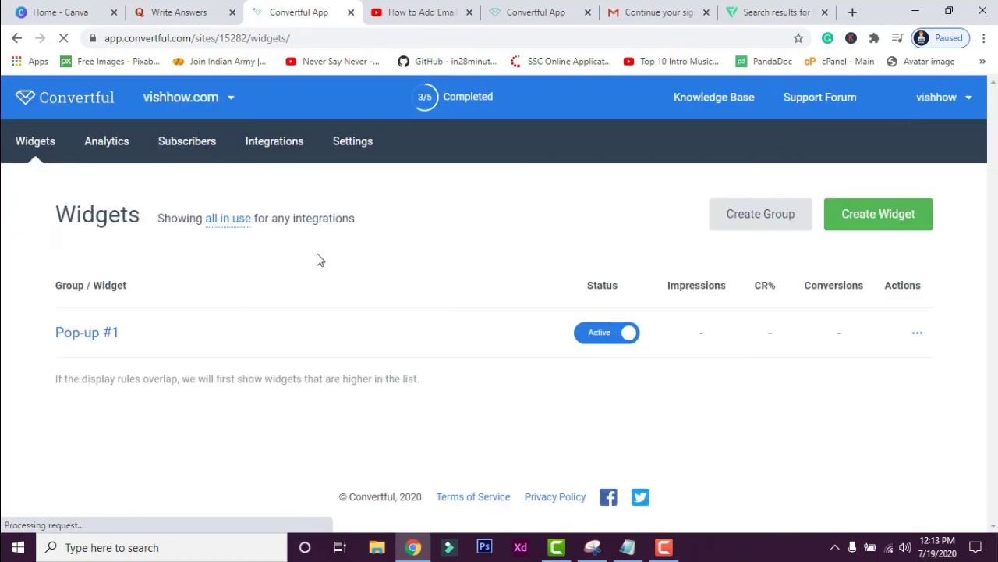
left_click(109, 342)
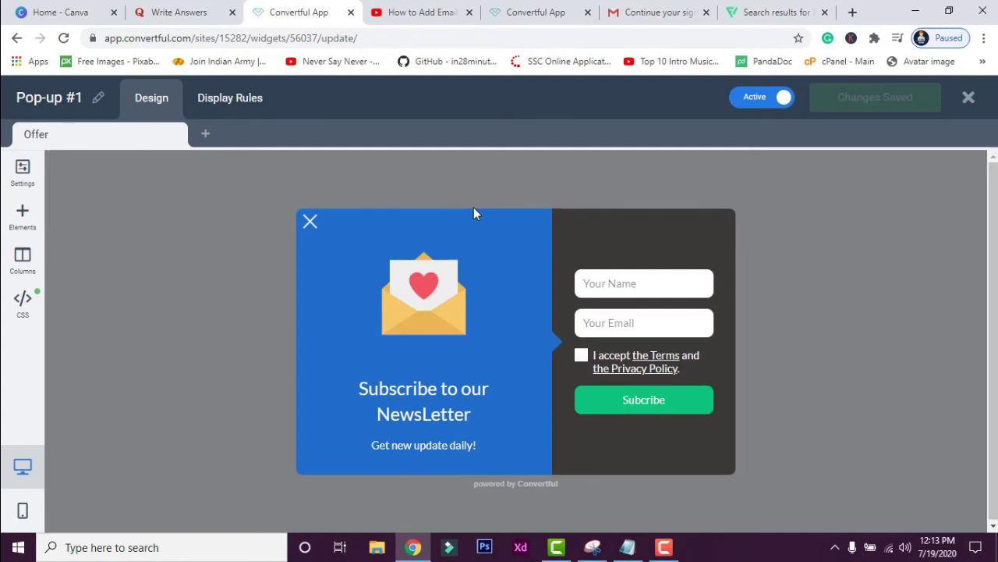
Step: In Display Rules, add the 'scrolls more than 40 percent of a page' trigger and save
left_click(226, 114)
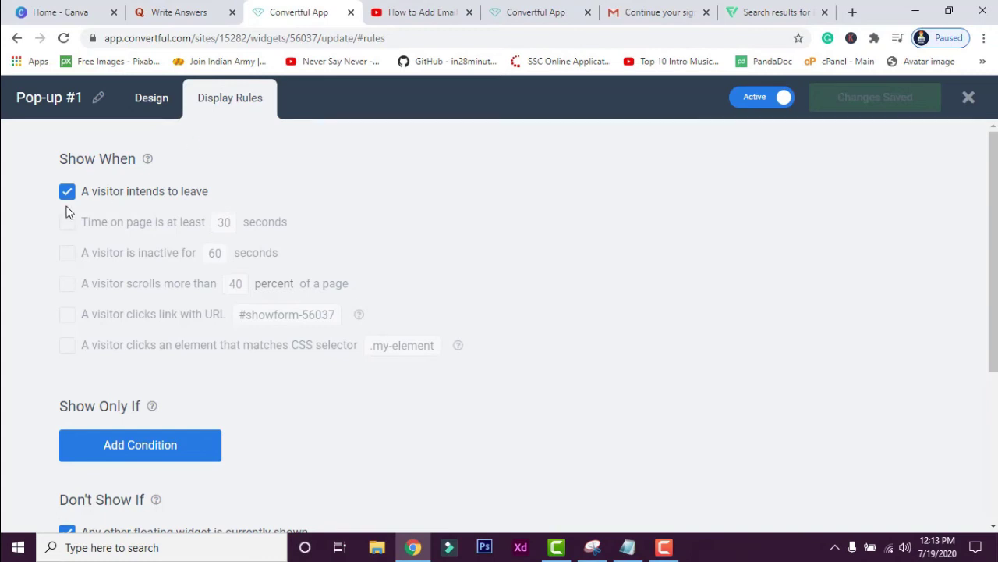
left_click(68, 285)
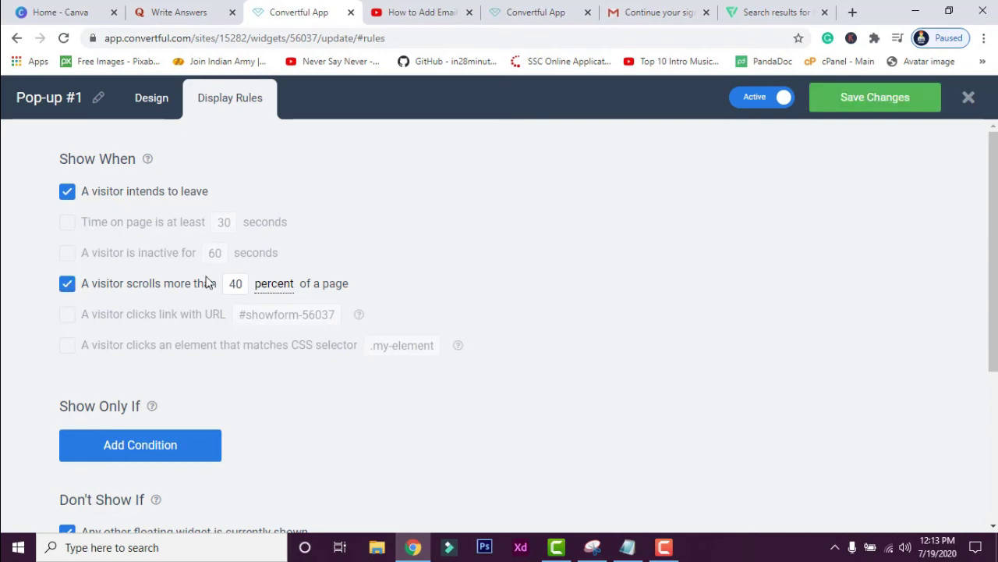
scroll(206, 282, "down", 1)
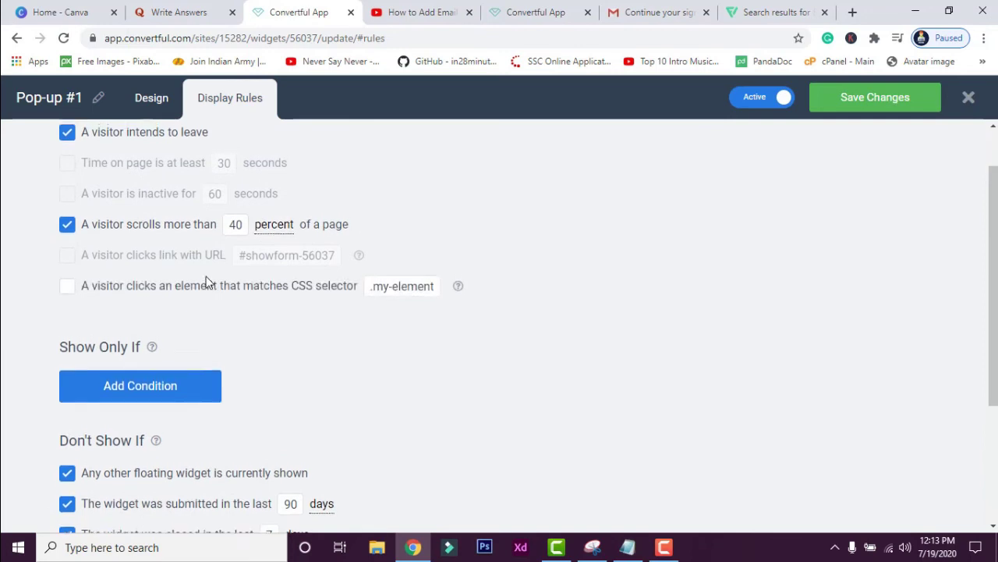
scroll(209, 283, "up", 1)
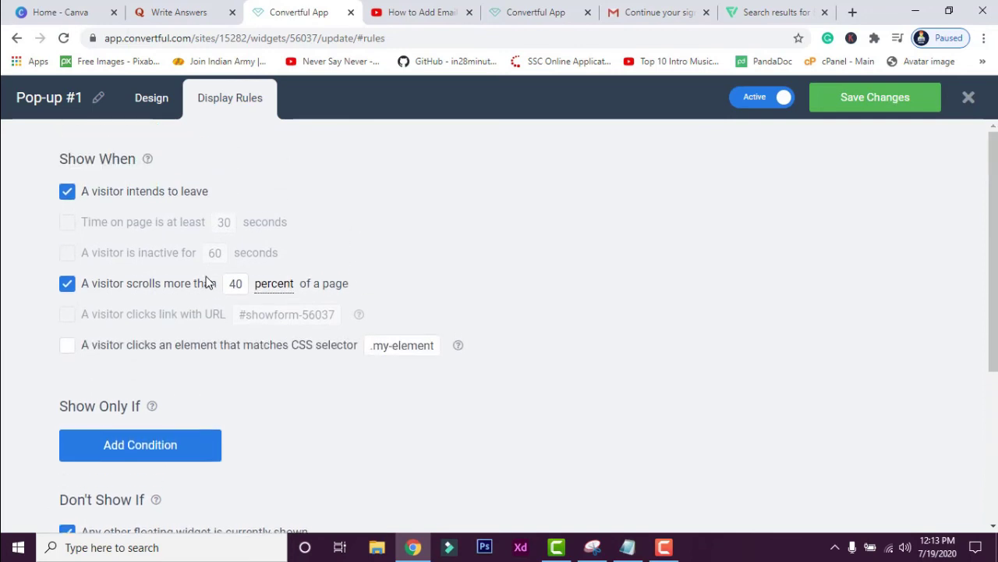
left_click(897, 111)
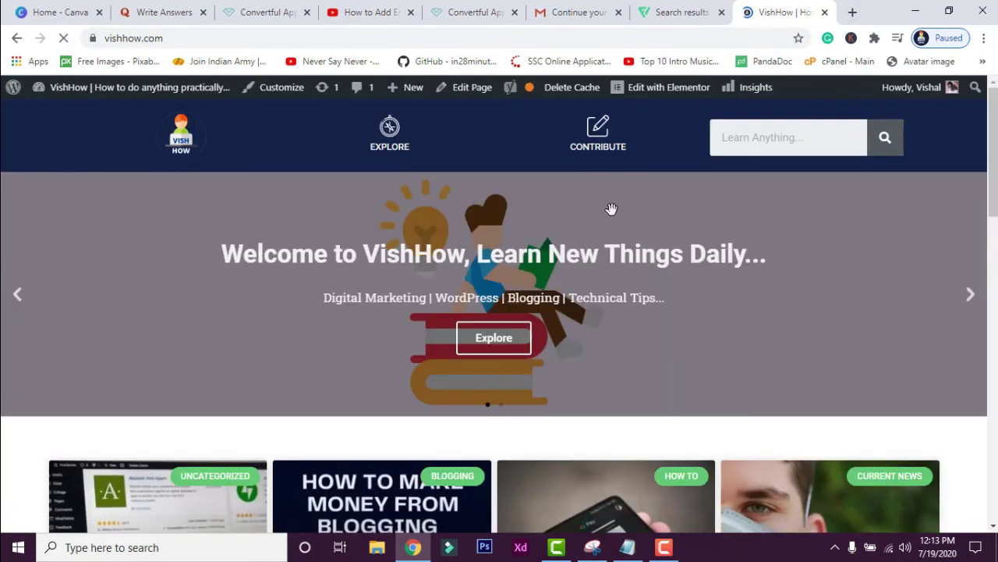
Step: Scroll down the WordPress site page until the newsletter pop-up appears
scroll(612, 209, "down", 2)
scroll(612, 210, "down", 1)
scroll(612, 210, "down", 3)
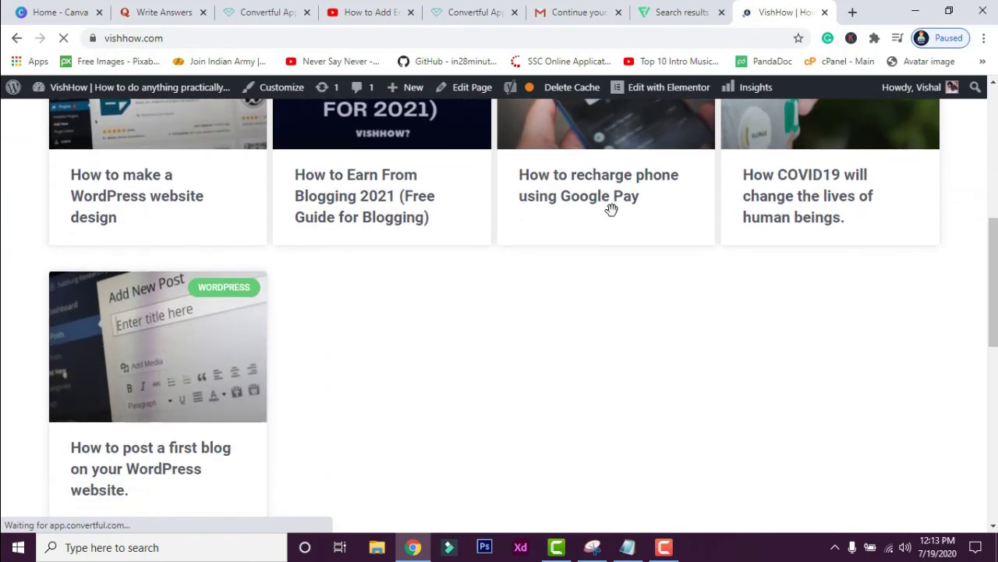
scroll(612, 209, "down", 2)
scroll(612, 211, "down", 3)
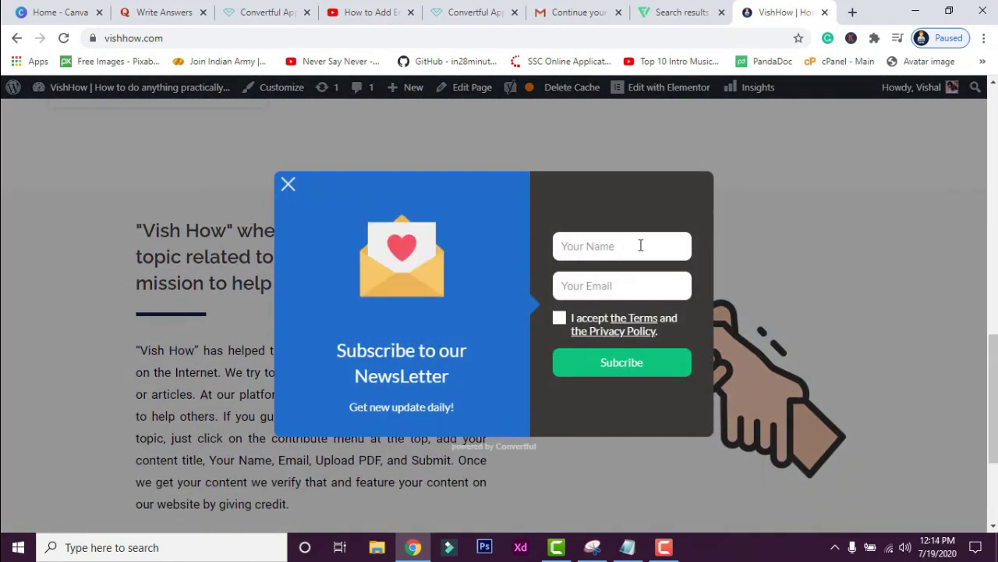
Step: Fill in the pop-up's name and email, accept the terms, and subscribe
left_click(640, 245)
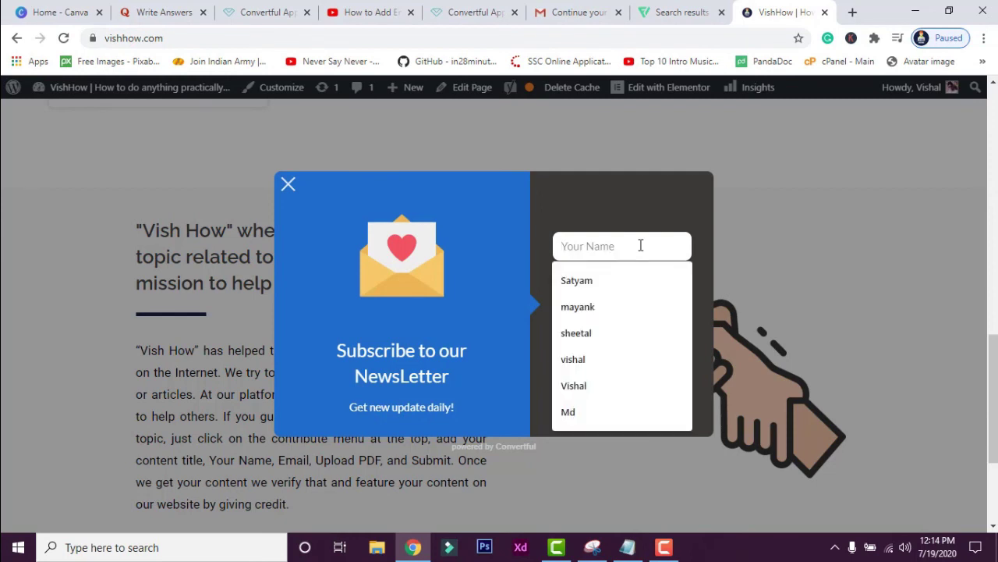
type("vishal")
key("Tab")
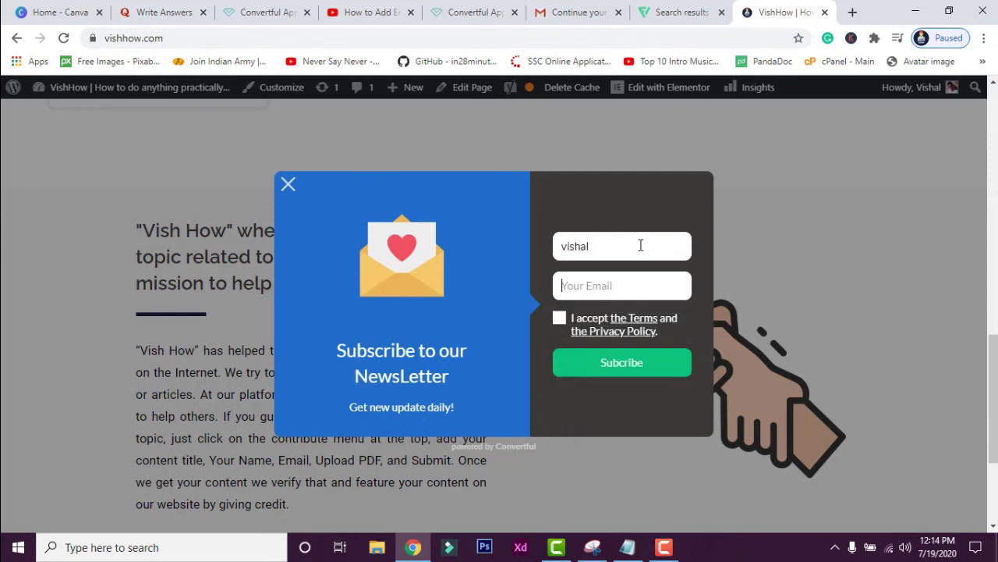
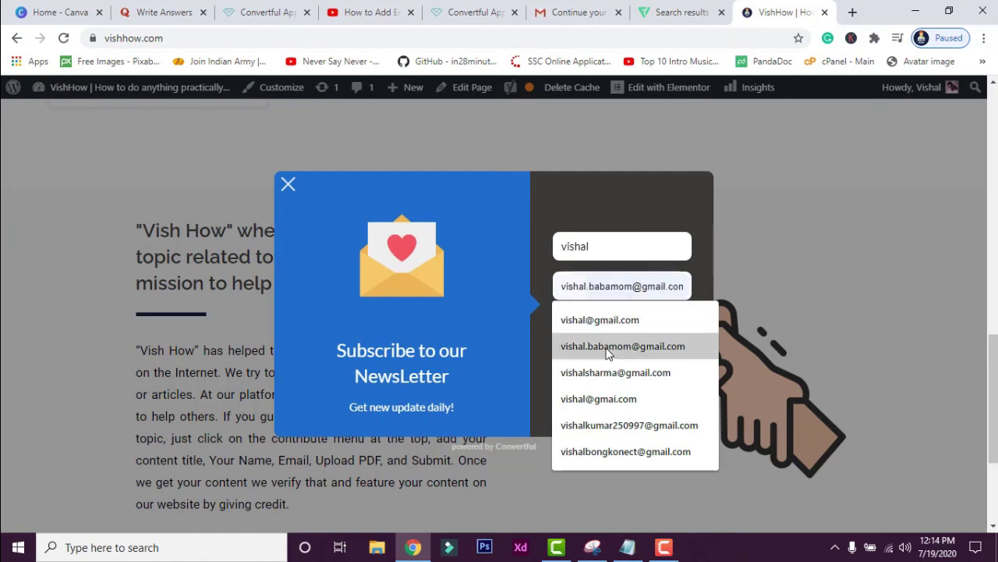
left_click(610, 347)
left_click(560, 322)
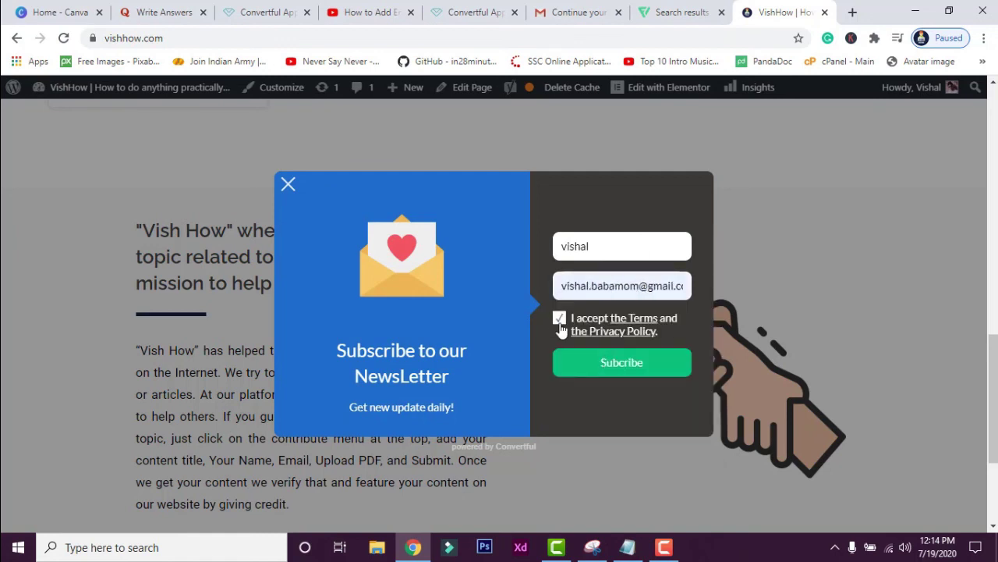
left_click(606, 369)
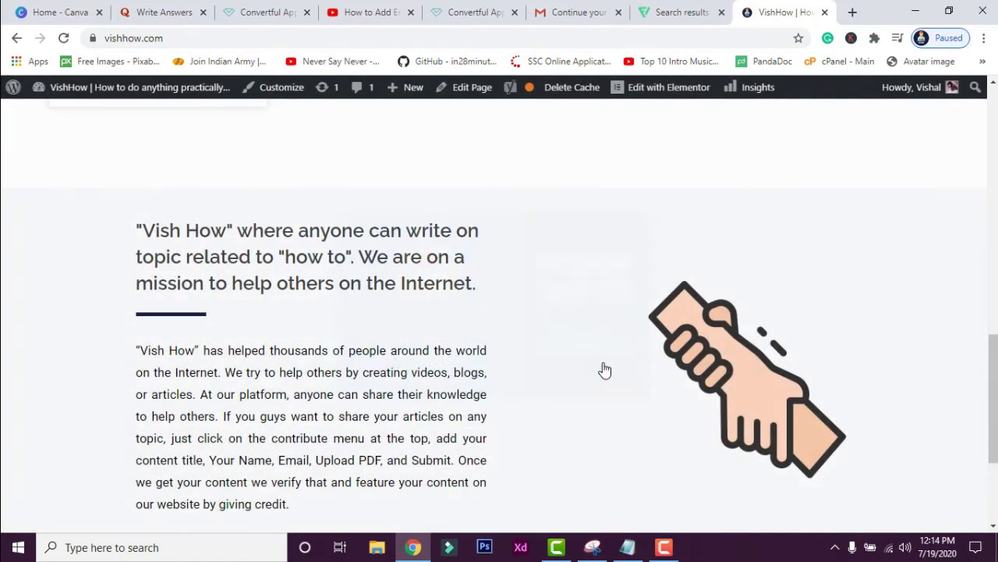
Step: Return to Pop-up #1 in Convertful and close the editor to view its widget stats
left_click(468, 11)
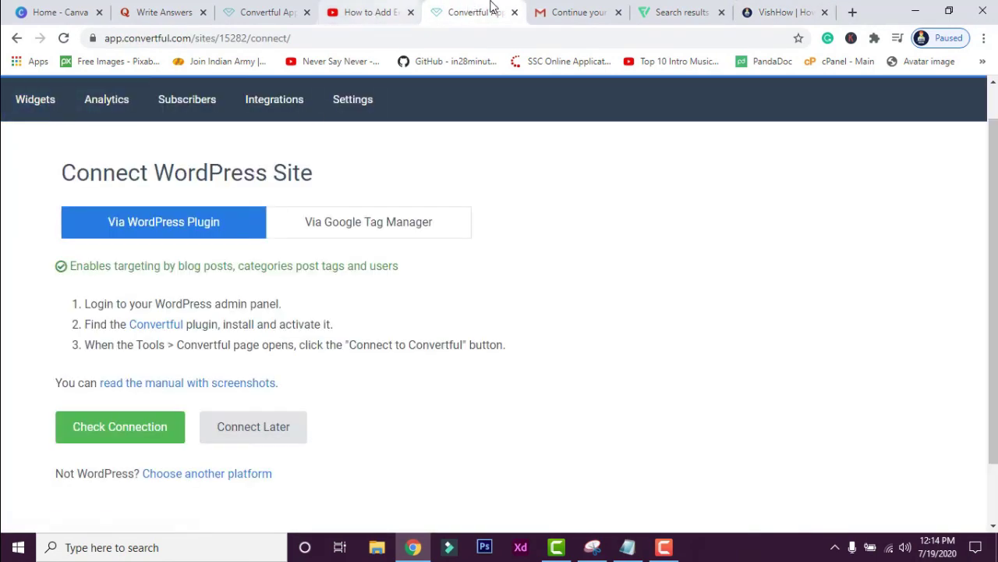
scroll(242, 121, "up", 1)
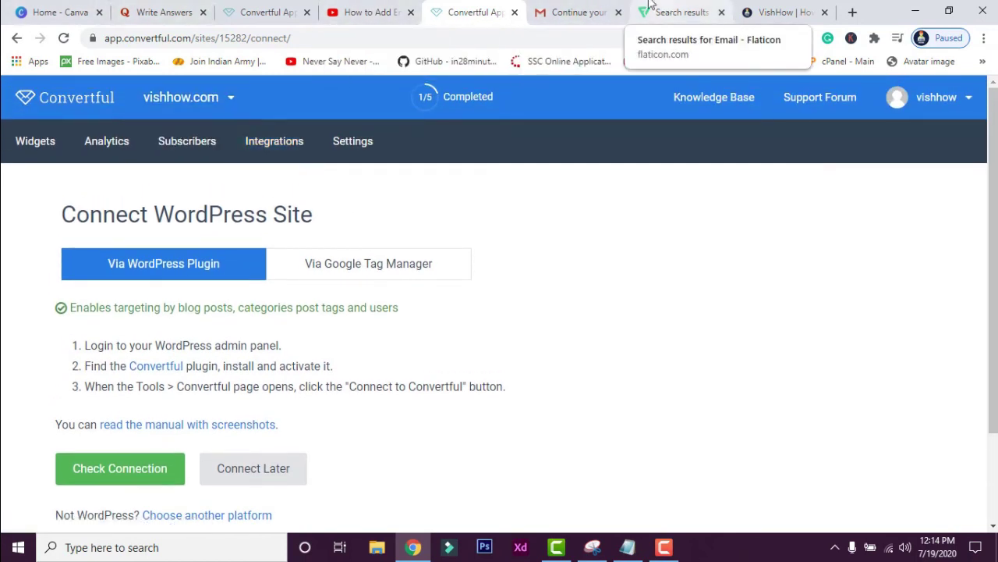
left_click(263, 11)
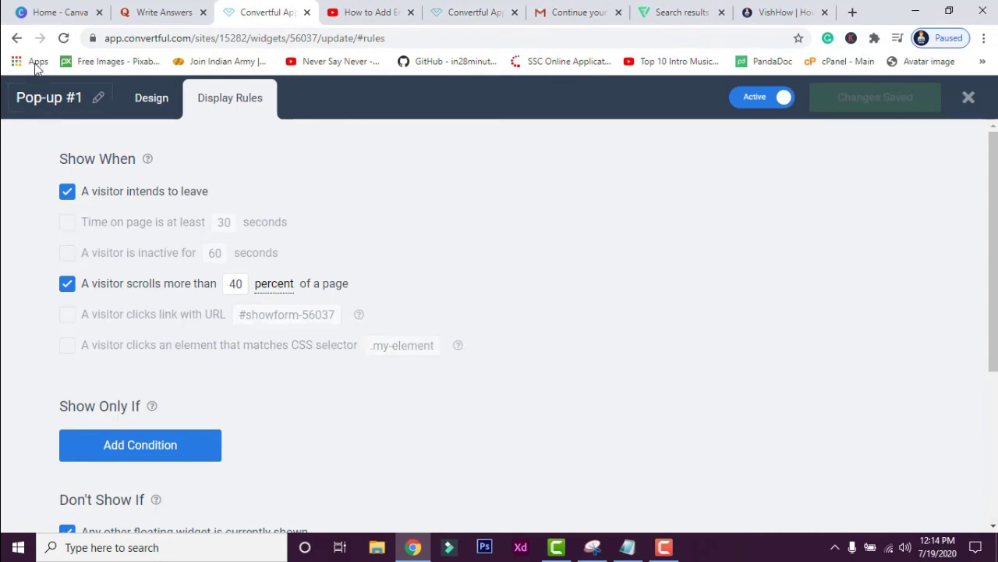
left_click(968, 97)
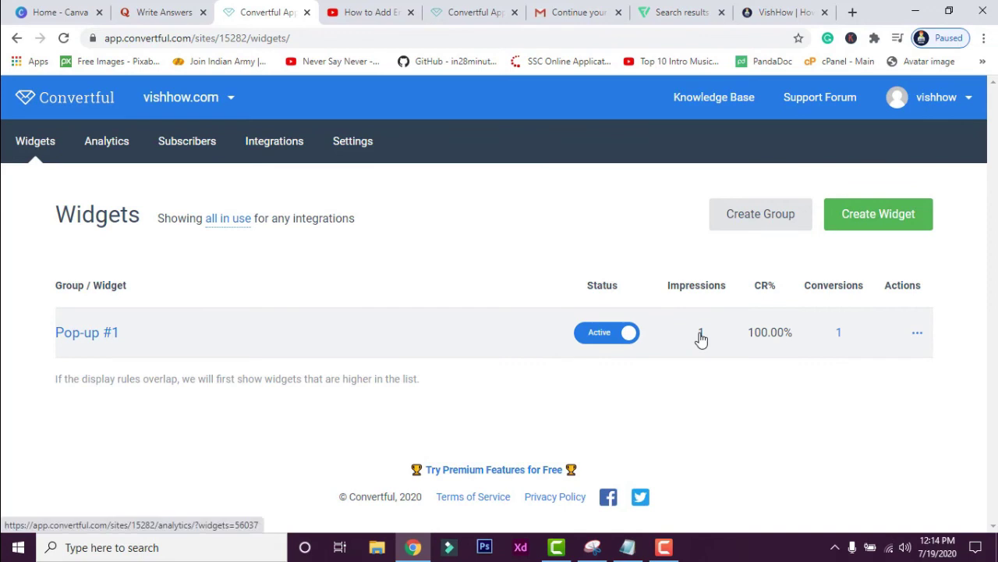
Step: Open the Subscribers tab to see the new subscriber
left_click(201, 143)
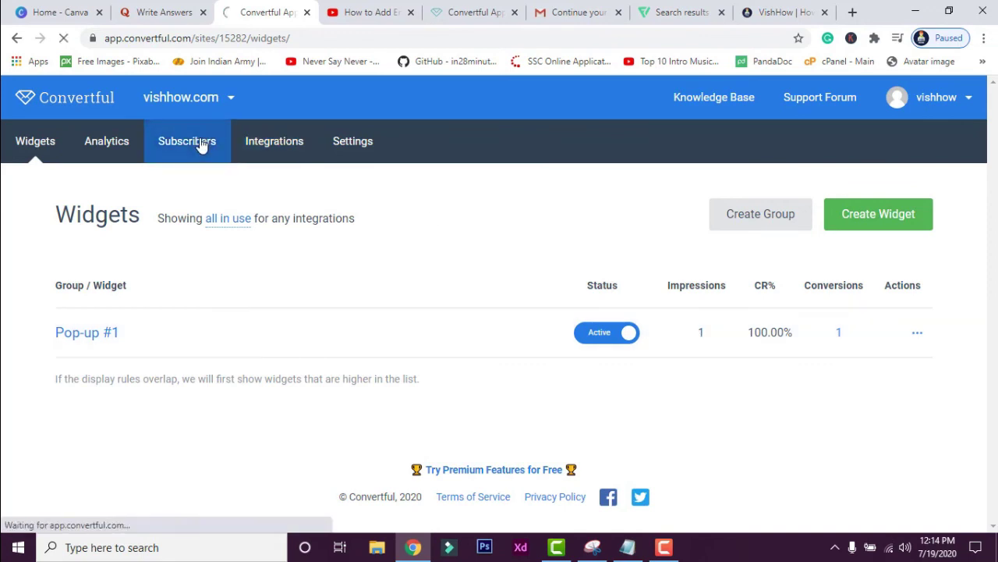